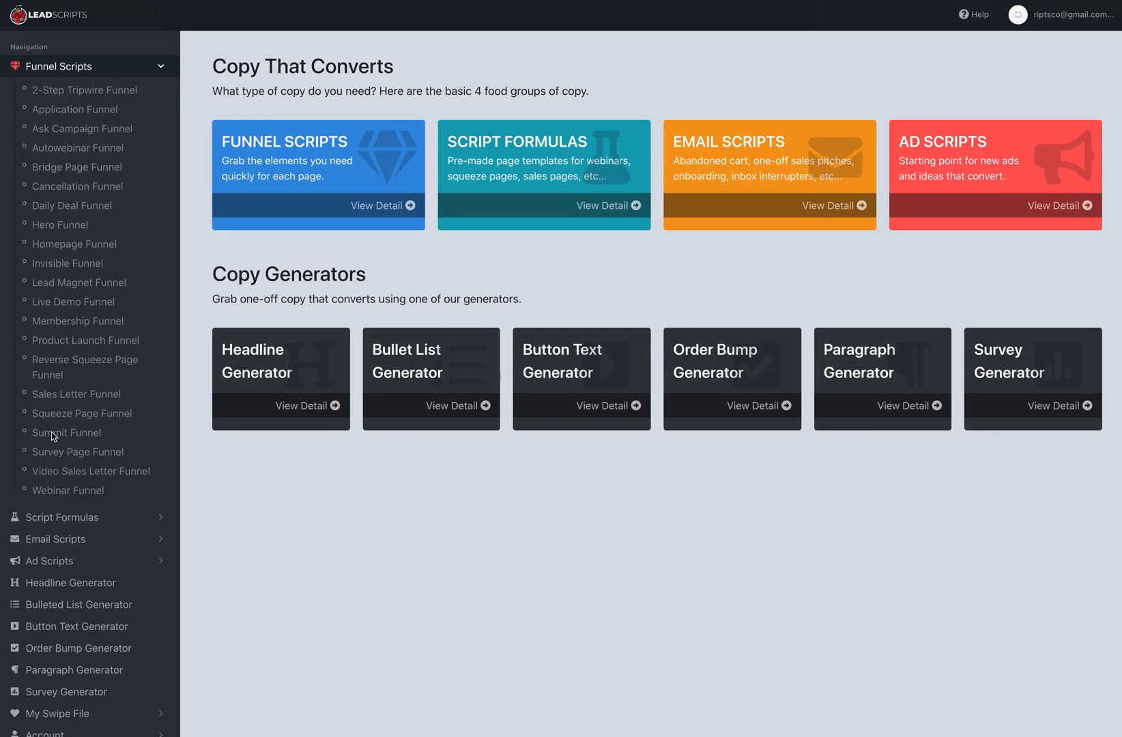
# Step: Start a Squeeze Page Funnel script for the Squeeze Page and advance to customizing it
pyautogui.click(66, 414)
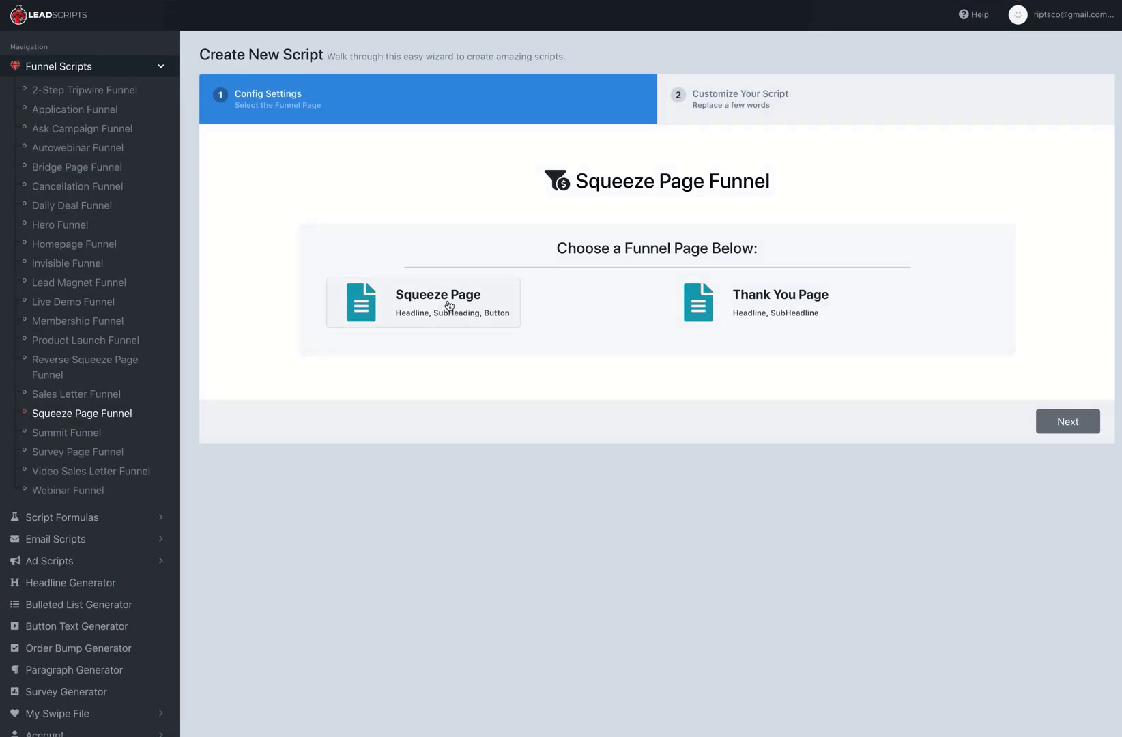
pyautogui.click(447, 302)
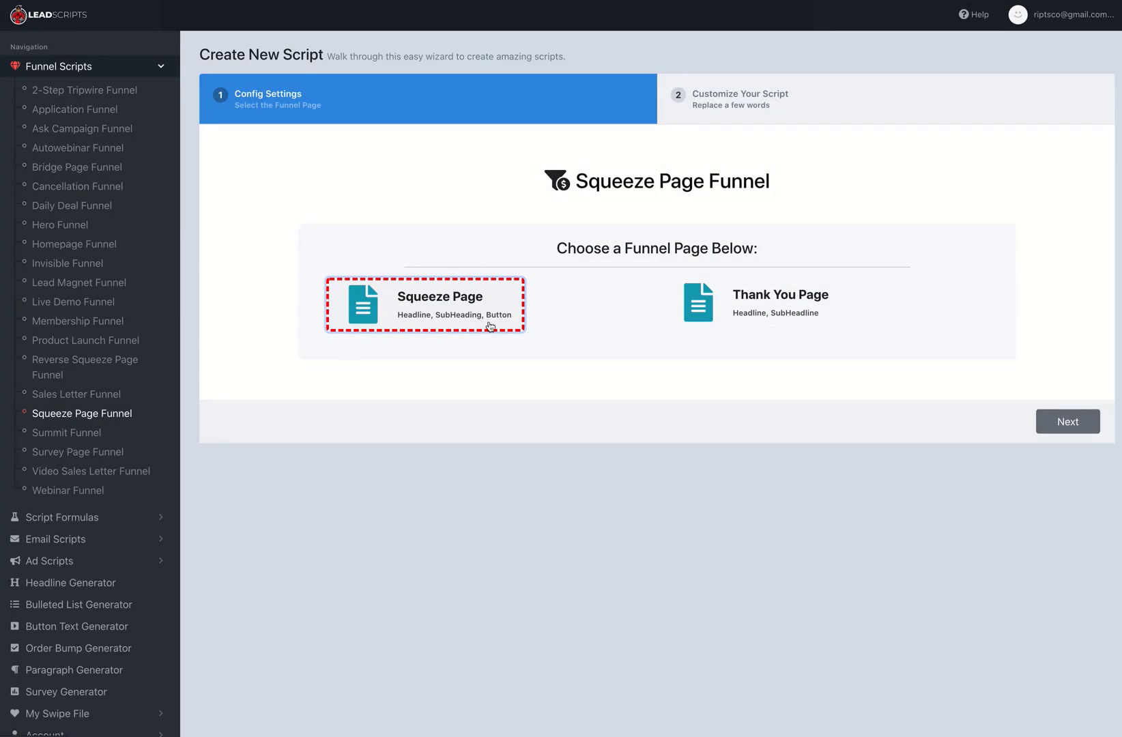
pyautogui.click(1068, 423)
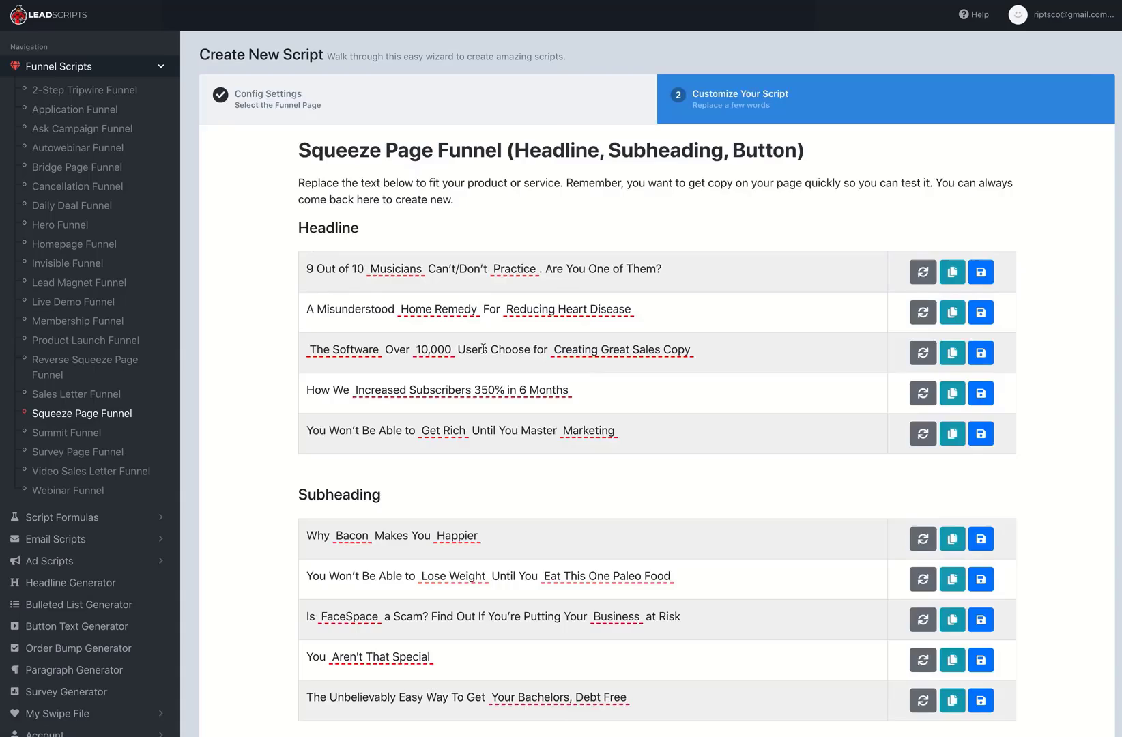
pyautogui.scroll(-5, 555, 410)
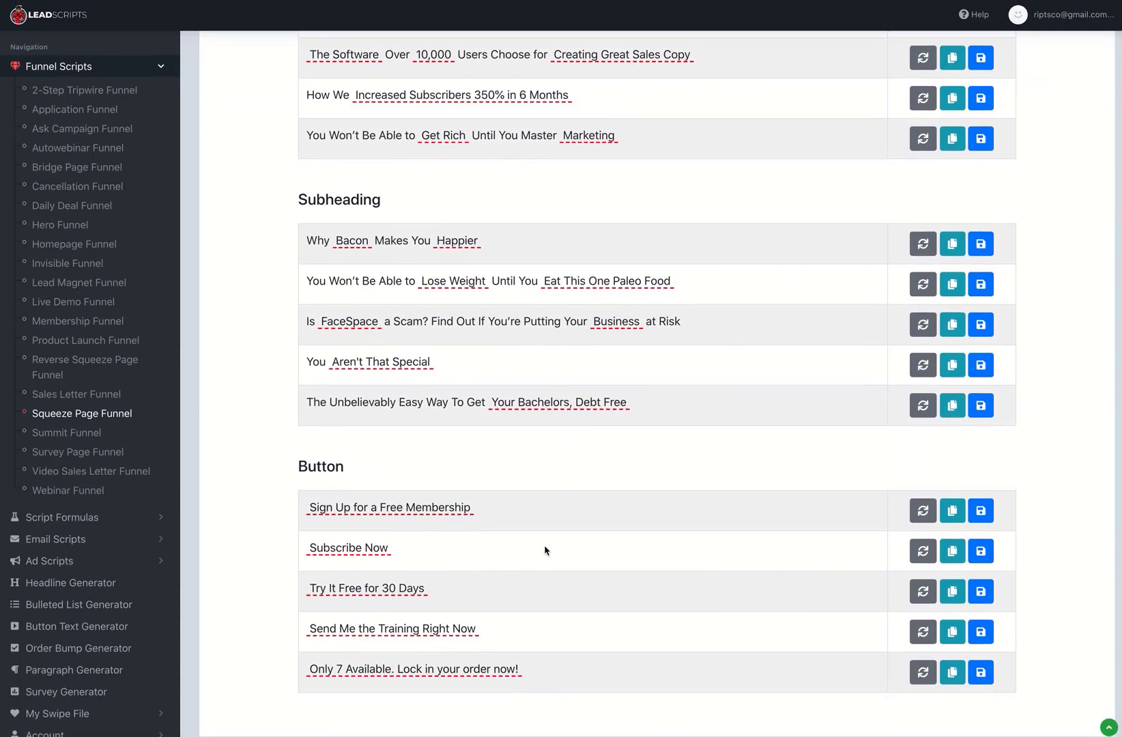
pyautogui.scroll(5, 546, 549)
pyautogui.scroll(-5, 737, 543)
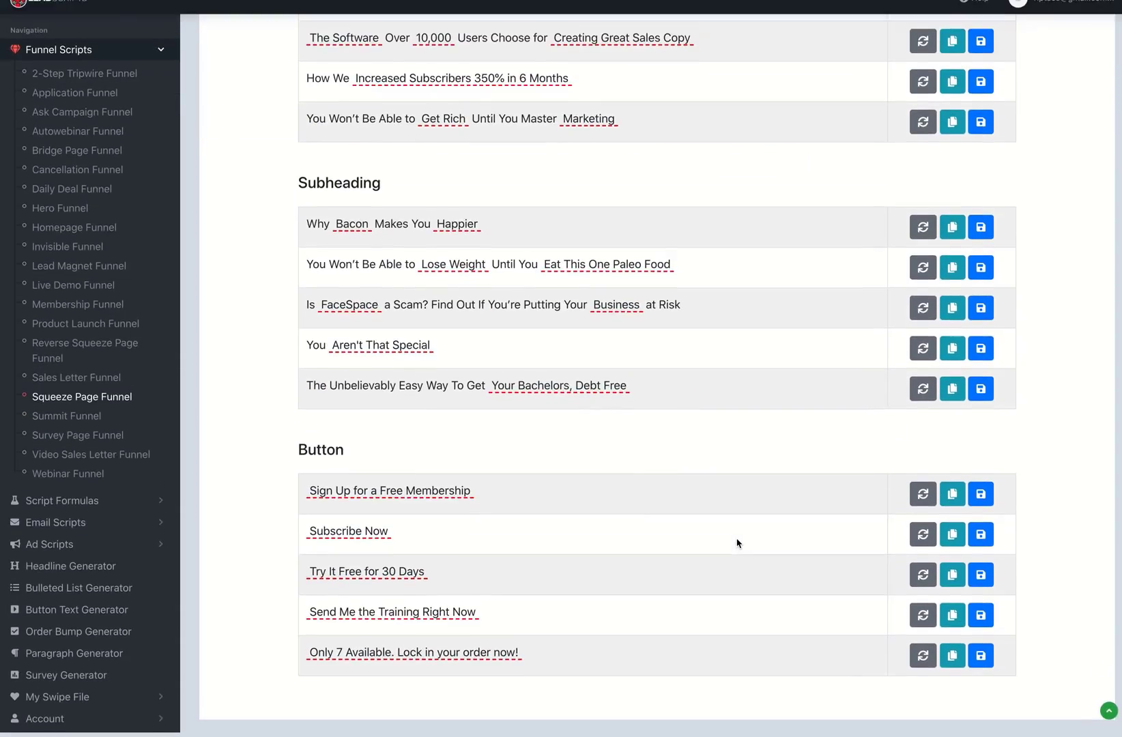
pyautogui.scroll(5, 714, 609)
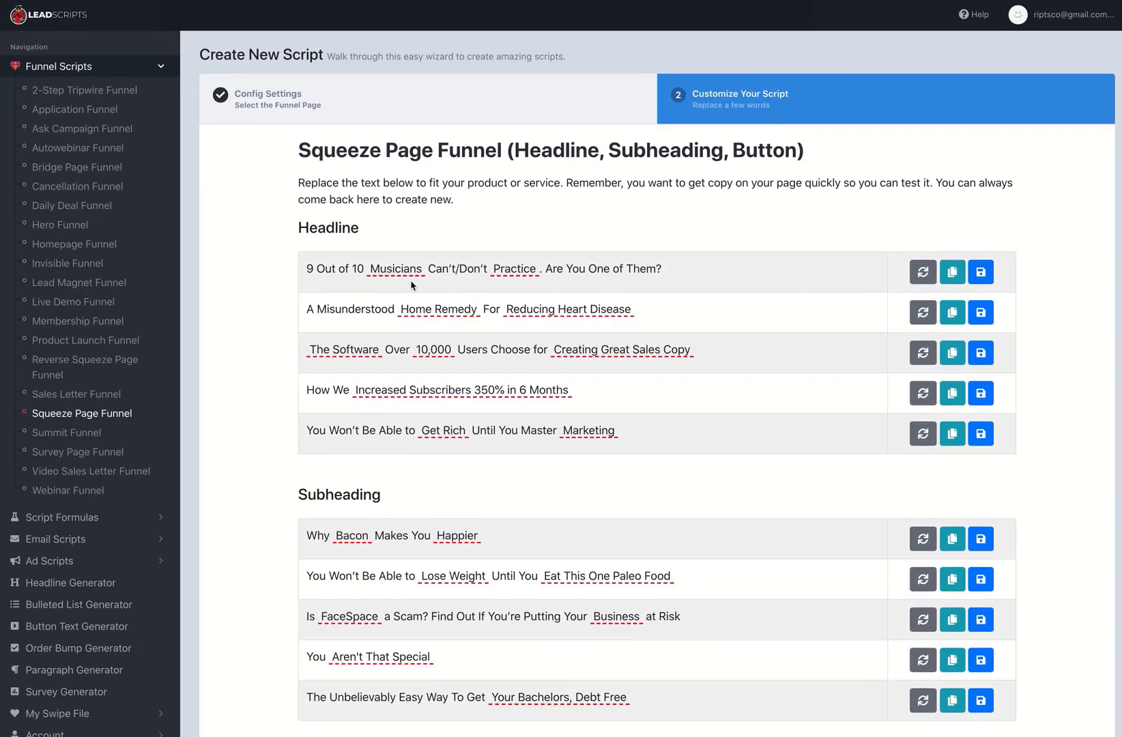
# Step: Regenerate the first headline and replace its '10 New Clients Today' phrase with 'TESTLKJSLKSDLJFLKSFJD'
pyautogui.click(923, 272)
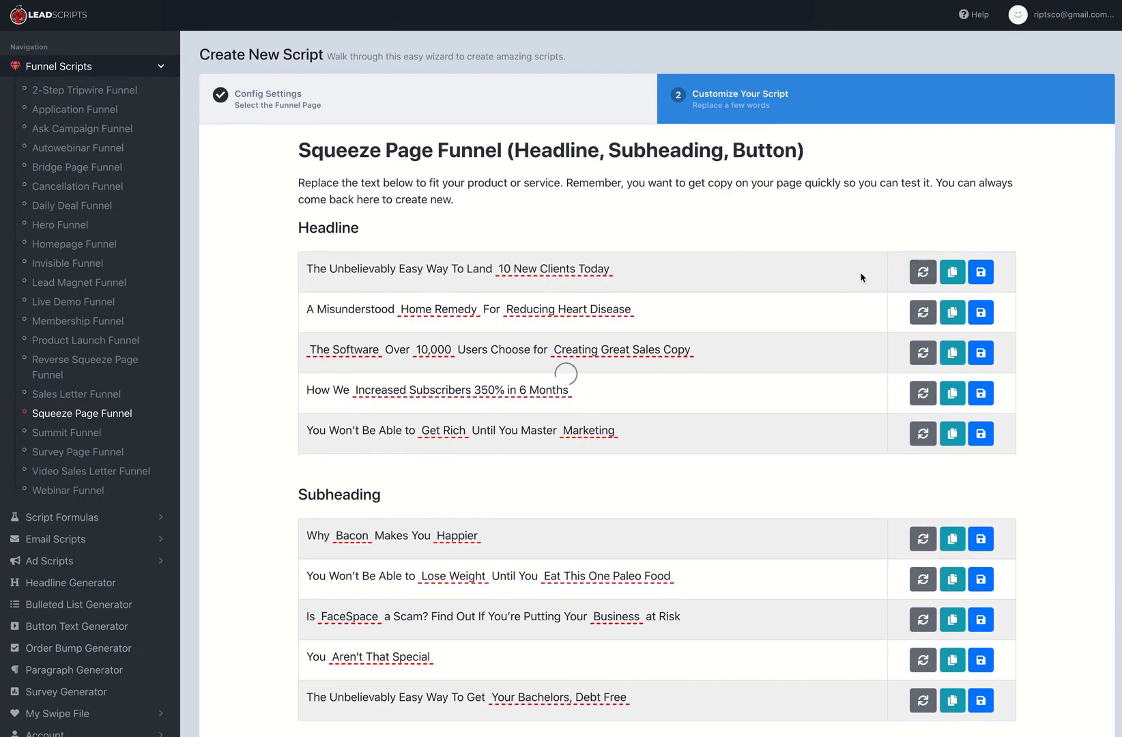
pyautogui.click(572, 268)
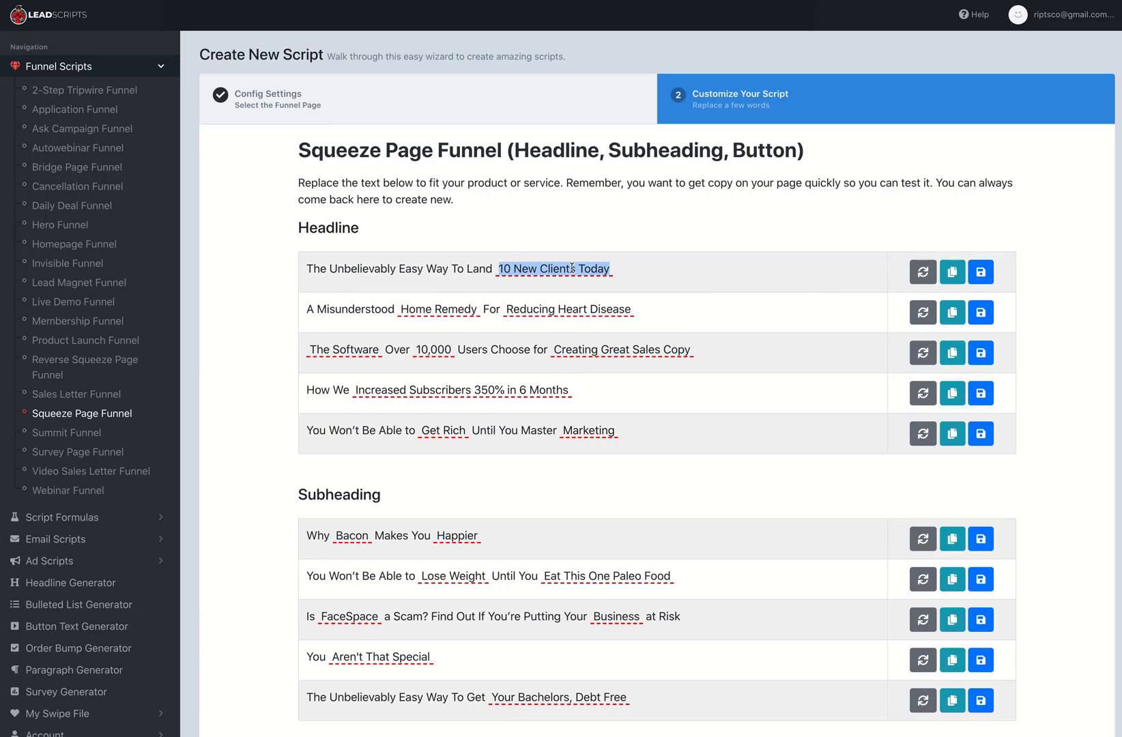
pyautogui.write('TESTLKJS')
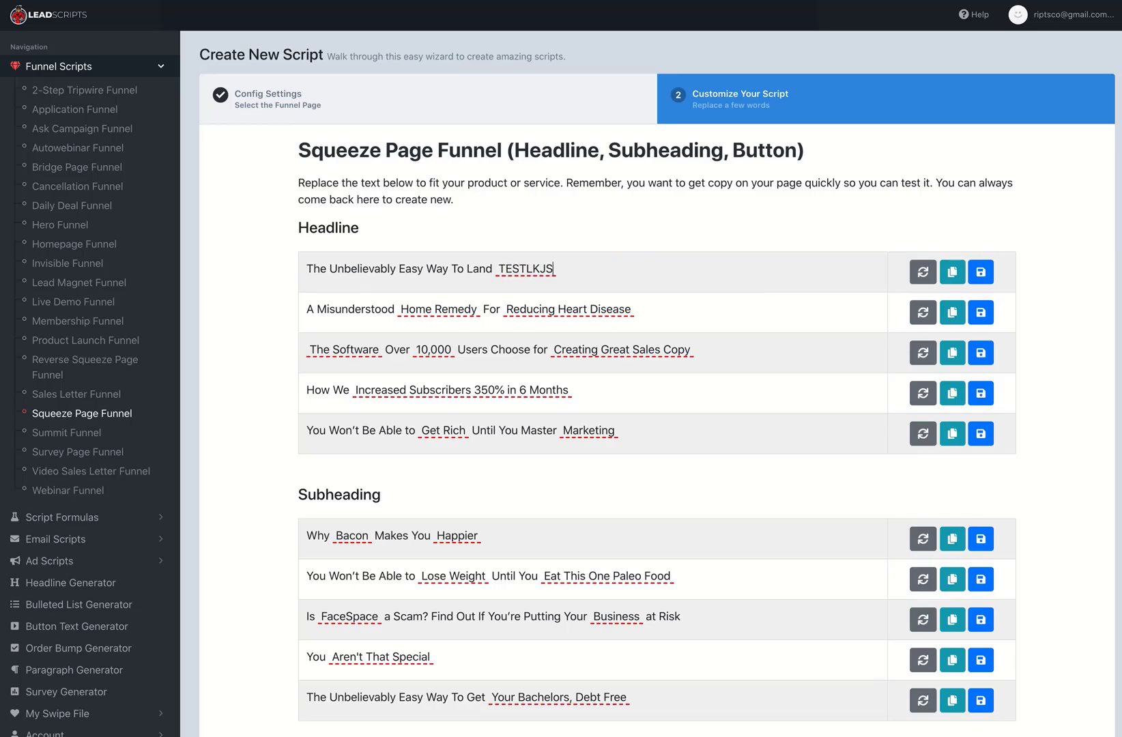
pyautogui.write('LKSDLJFLKSFJD')
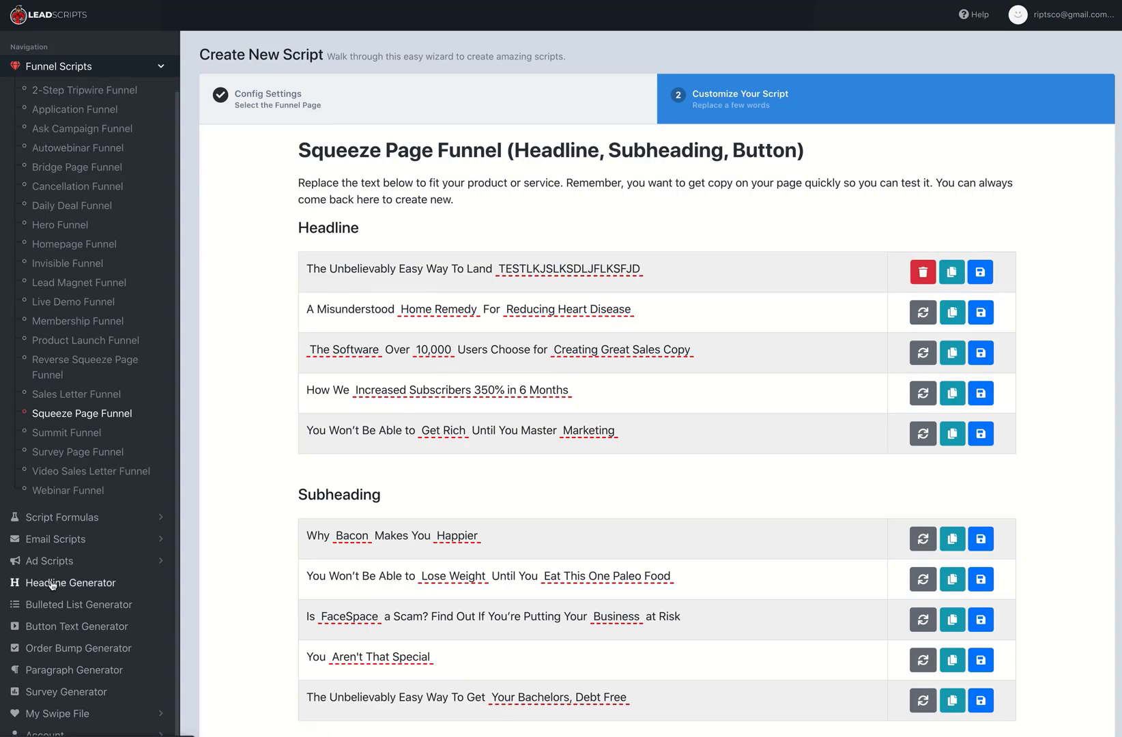
# Step: Fill the Sales Pages formula variables with examples, giving 'Grow Your Business With Facebook Advertising'
pyautogui.click(62, 521)
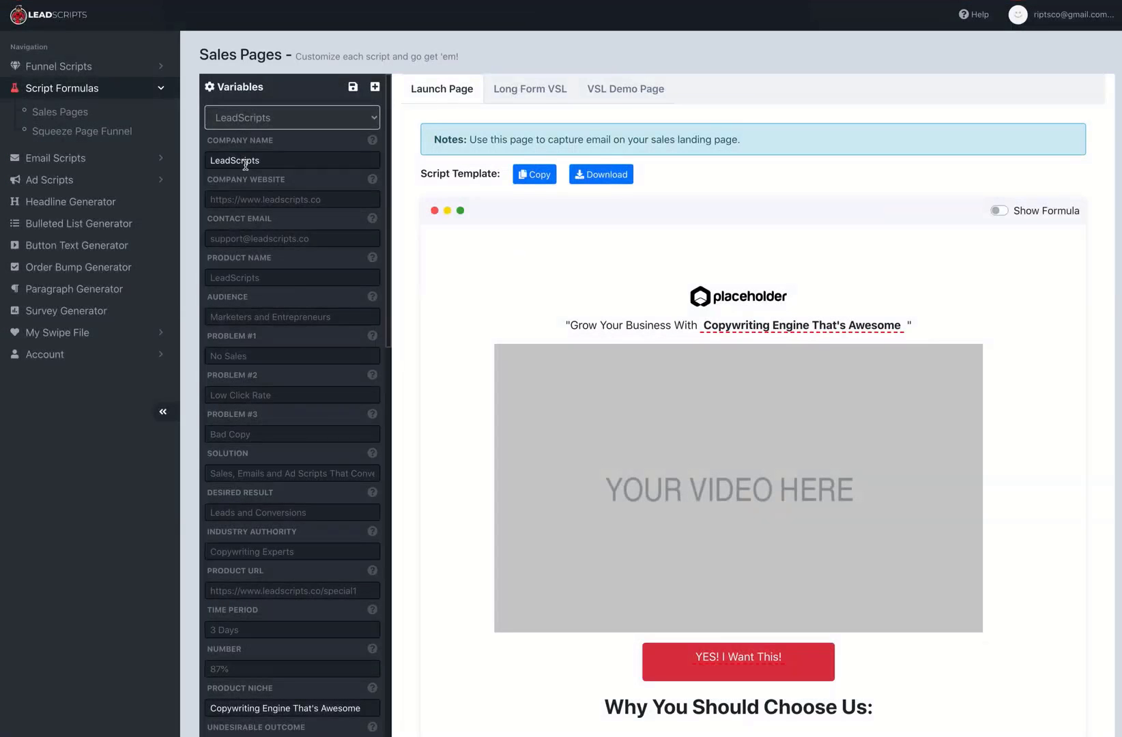
pyautogui.click(281, 122)
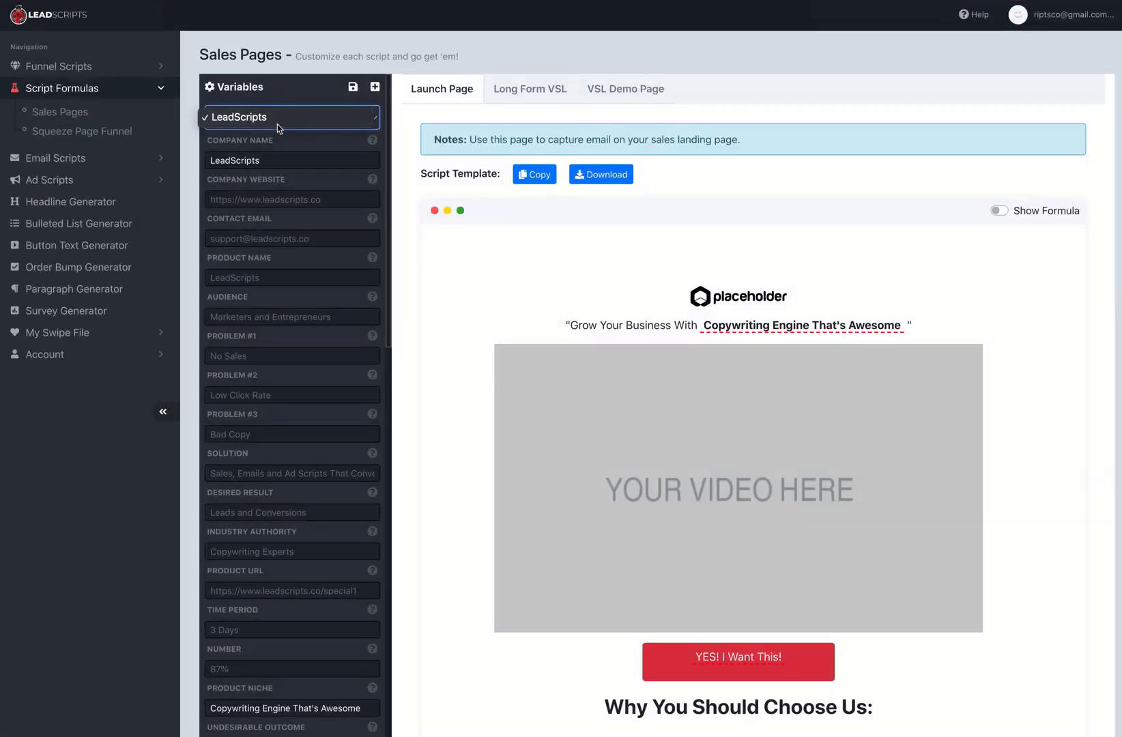
pyautogui.click(250, 159)
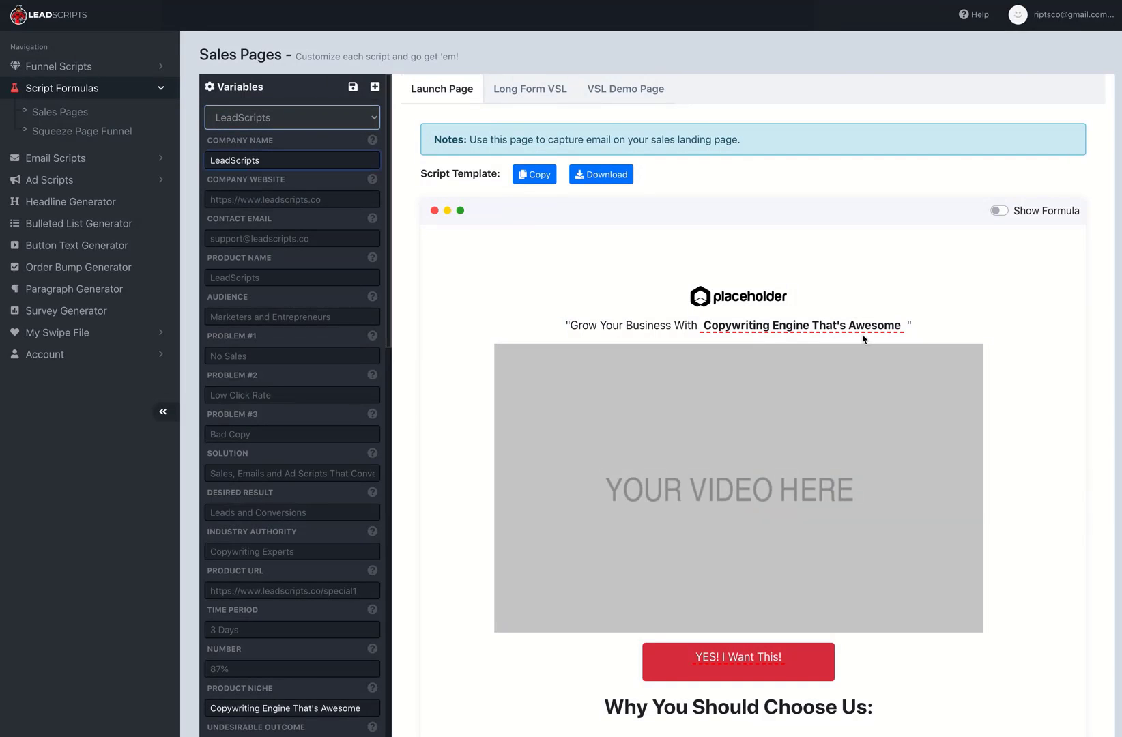
pyautogui.click(1020, 206)
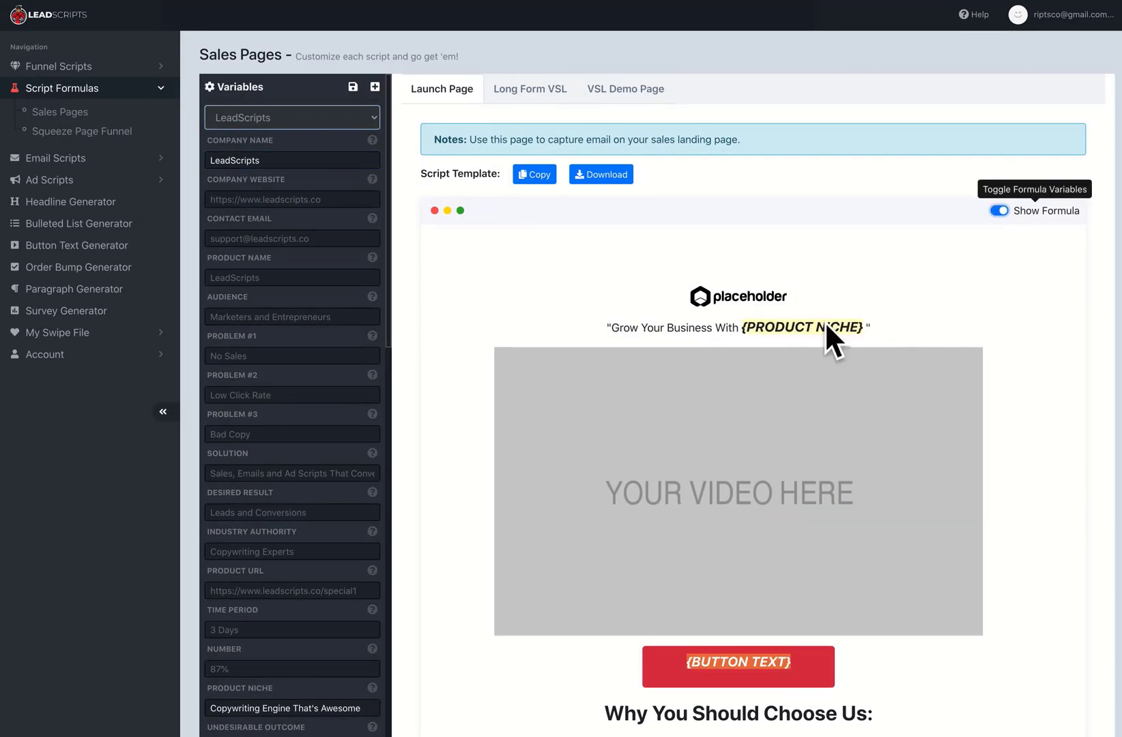
pyautogui.click(1002, 211)
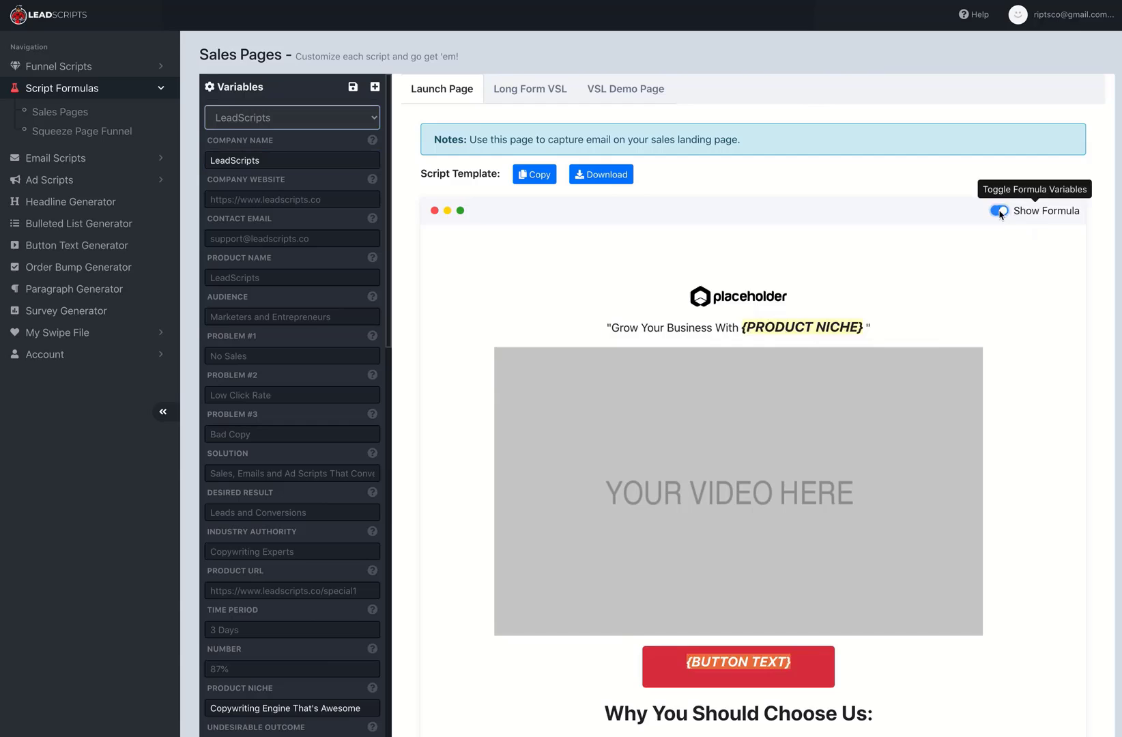
pyautogui.click(375, 89)
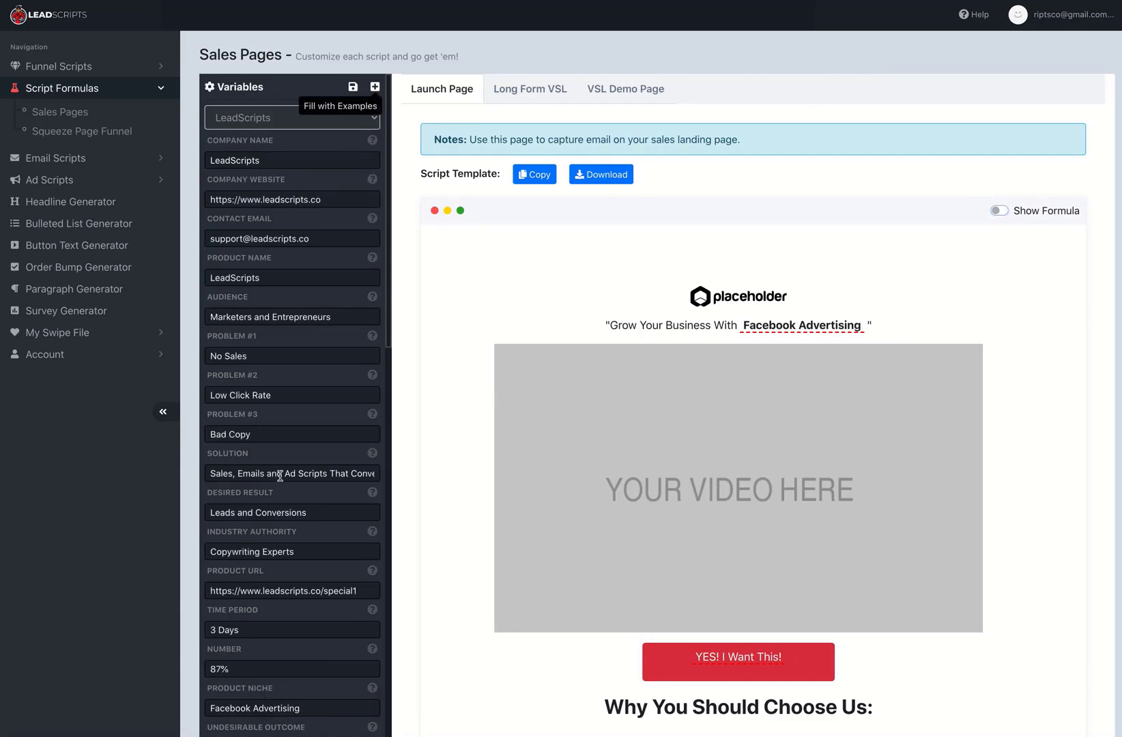
pyautogui.scroll(-3, 298, 606)
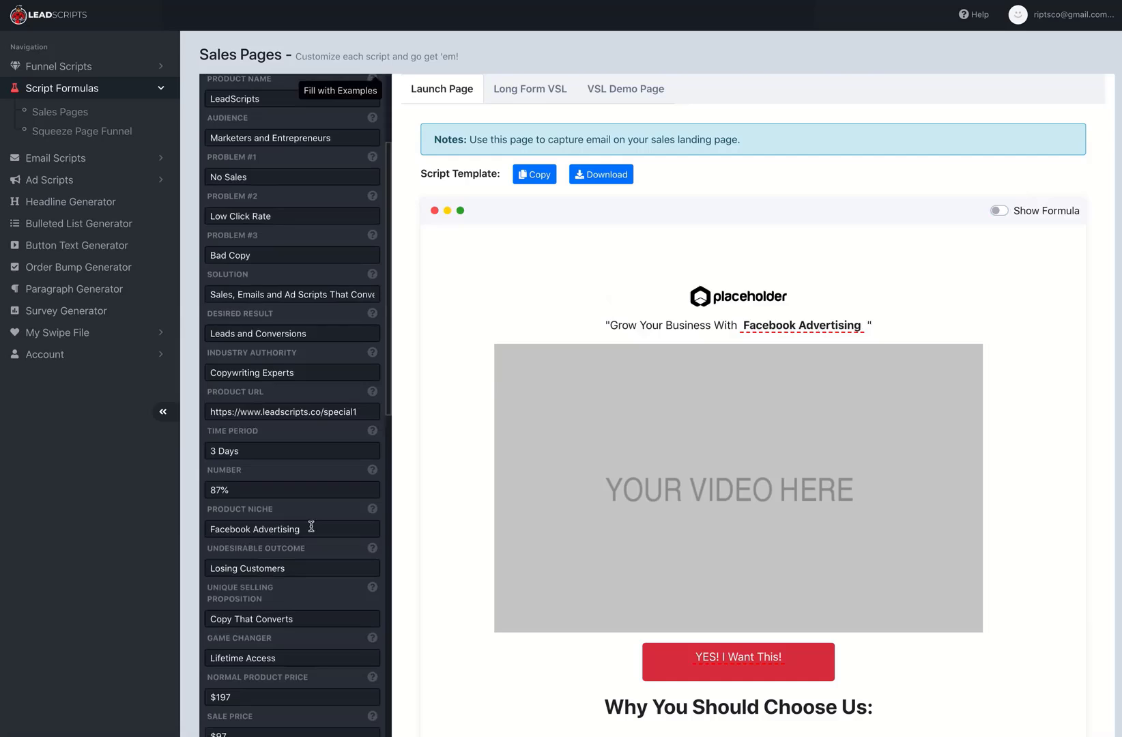
# Step: Change the Product Niche field to 'Google Ads'
pyautogui.click(311, 527)
pyautogui.tripleClick(310, 529)
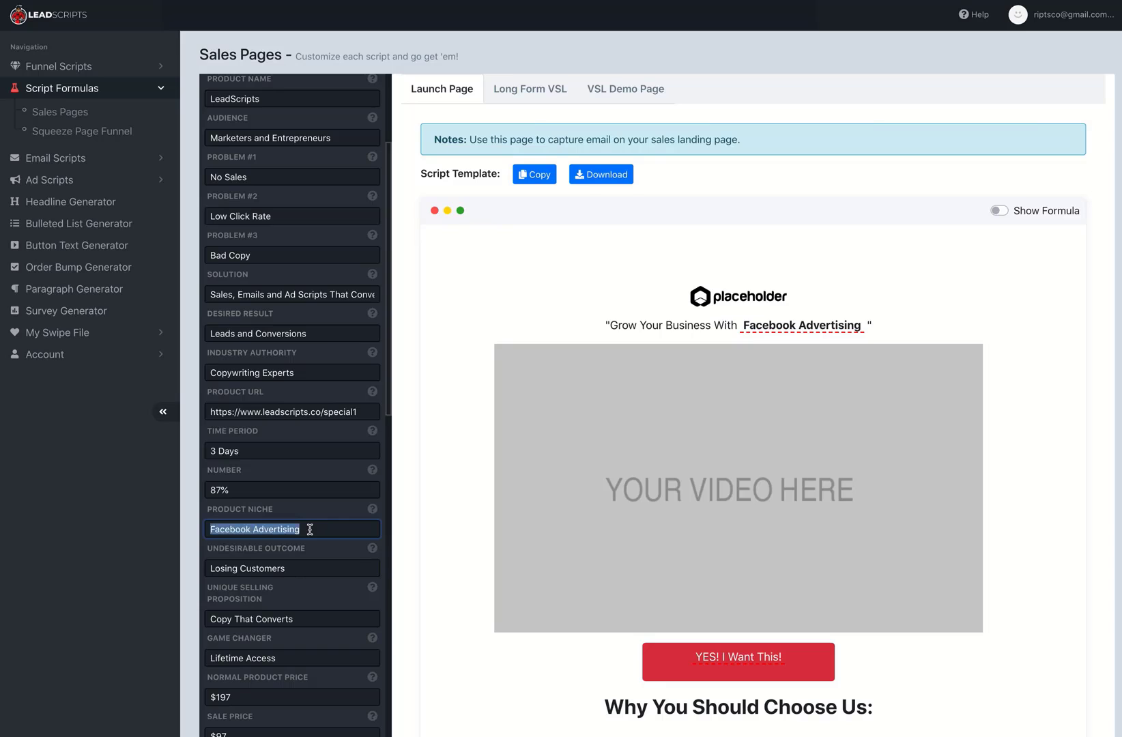
pyautogui.write('Google Ads')
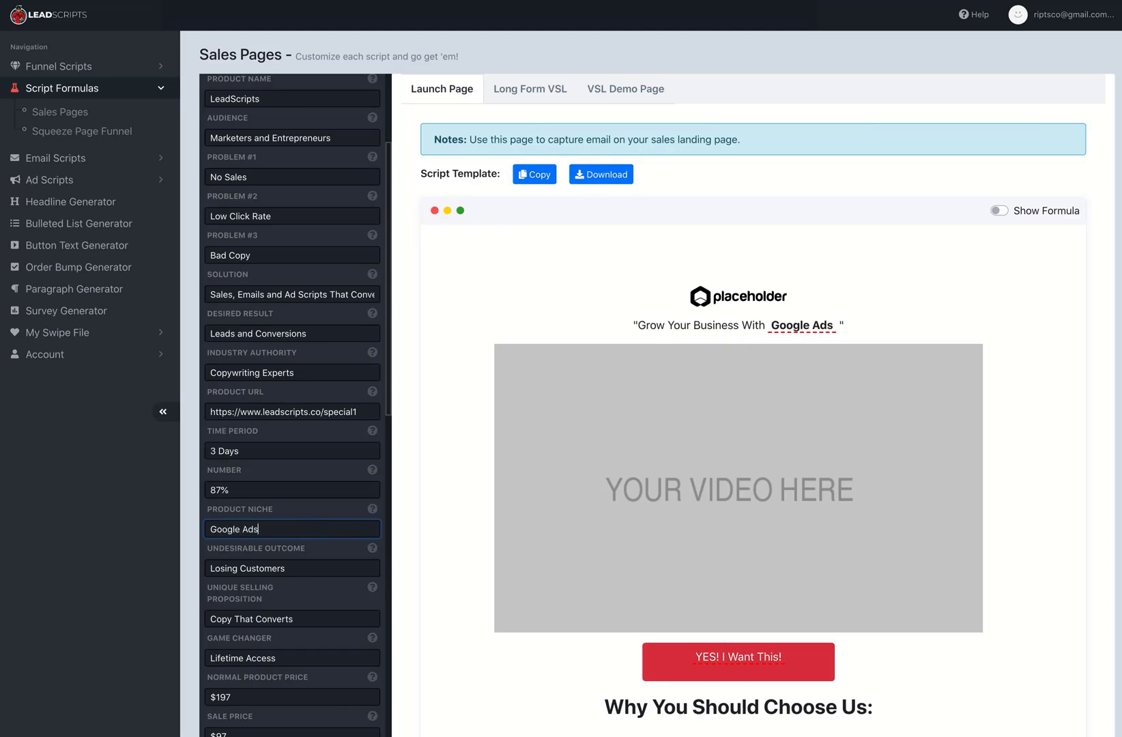
pyautogui.scroll(3, 327, 276)
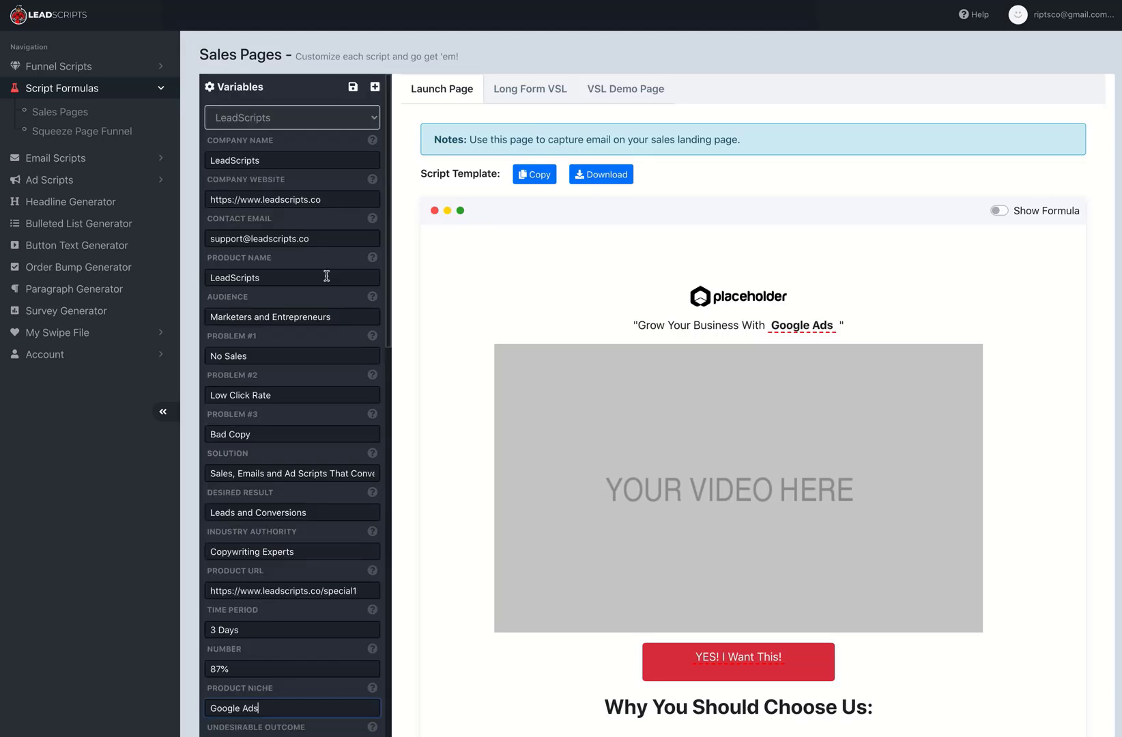
# Step: Save the variables as a new product named 'Google Ad Business' and view the saved products
pyautogui.click(353, 86)
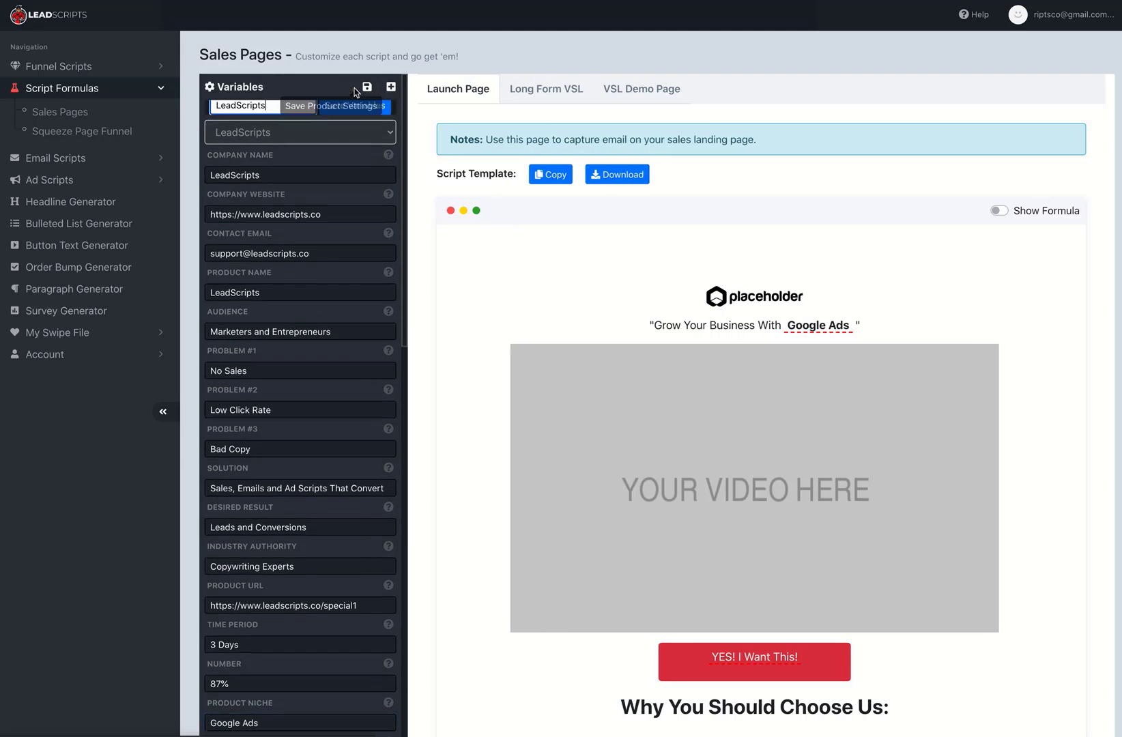
pyautogui.doubleClick(274, 147)
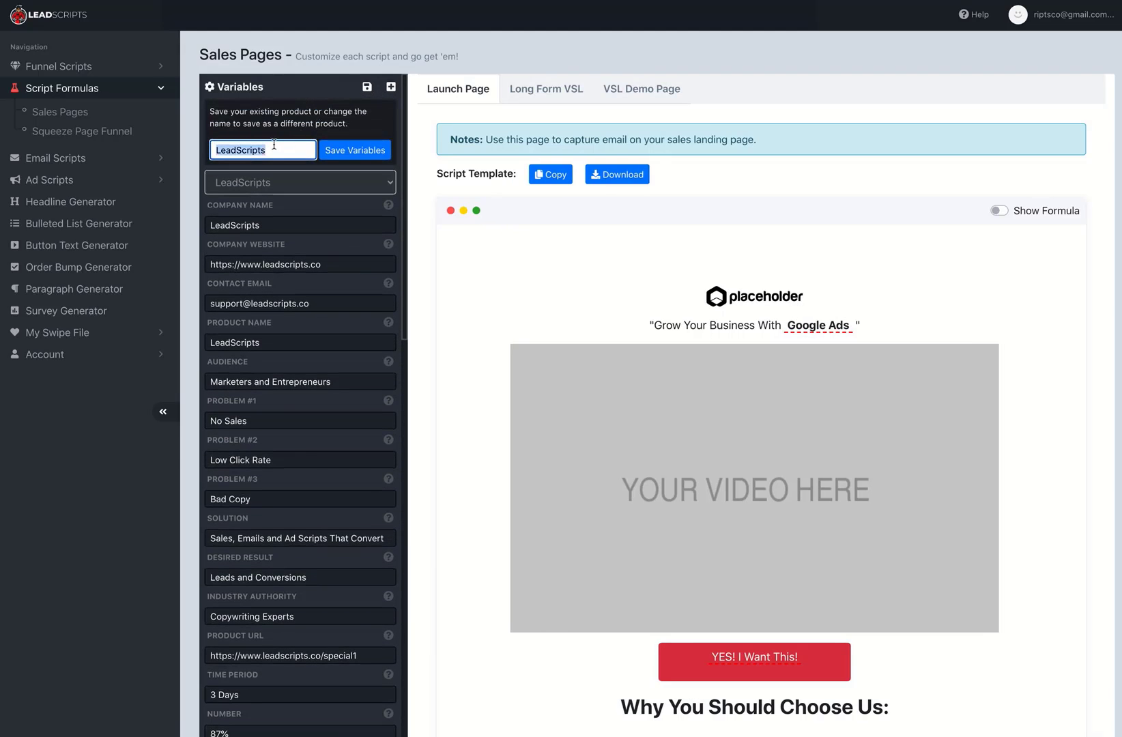
pyautogui.write('Good')
pyautogui.write('gle Ad Bu')
pyautogui.write('siness')
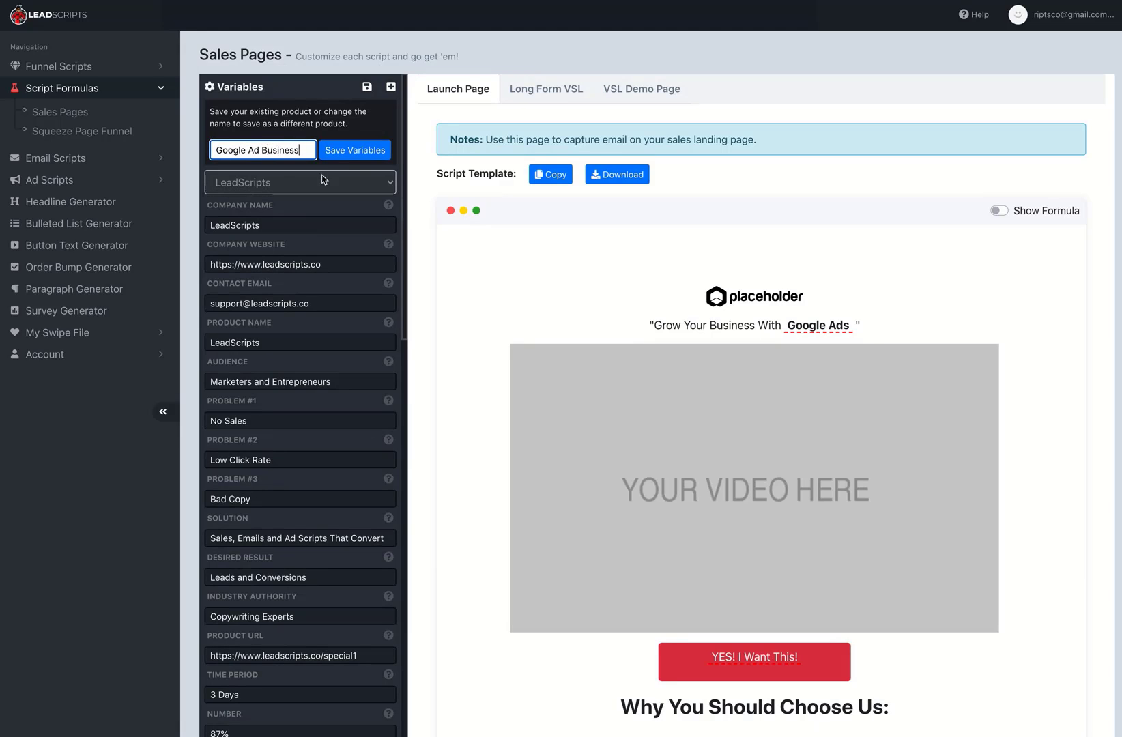
pyautogui.click(328, 151)
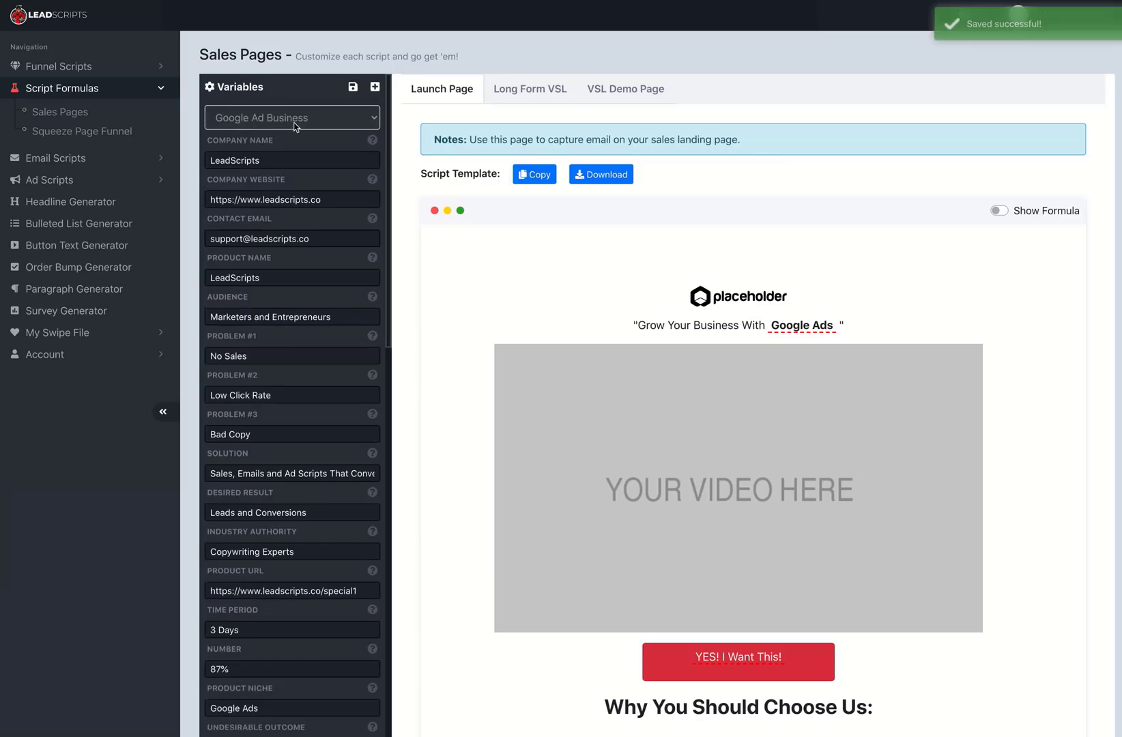
pyautogui.click(295, 126)
# Step: Open the Squeeze Page Funnel with the LeadScripts variables and cancel its Squeeze Page.txt download
pyautogui.click(265, 106)
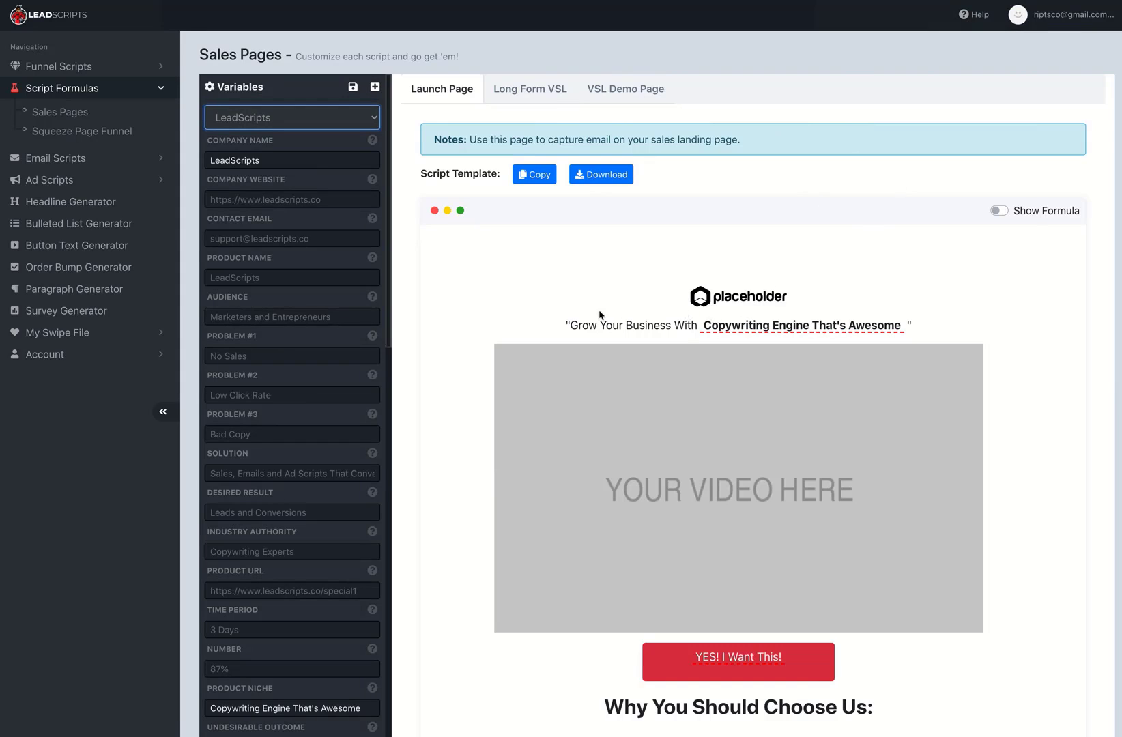
pyautogui.click(64, 137)
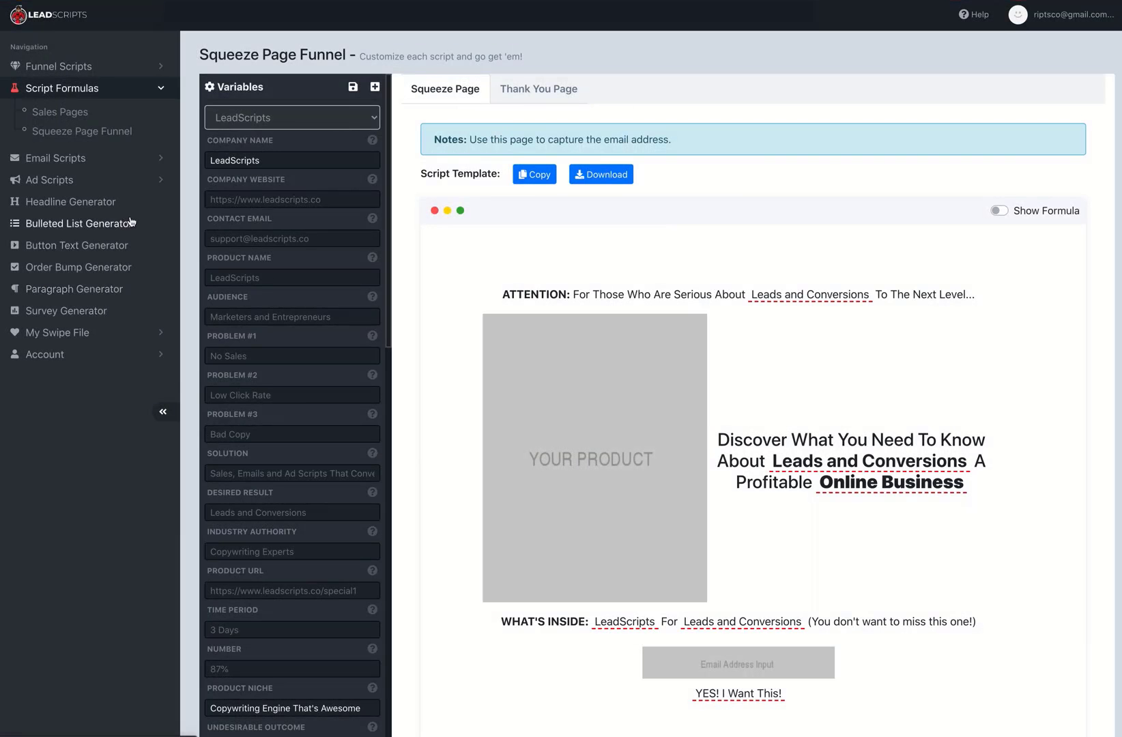
pyautogui.click(60, 159)
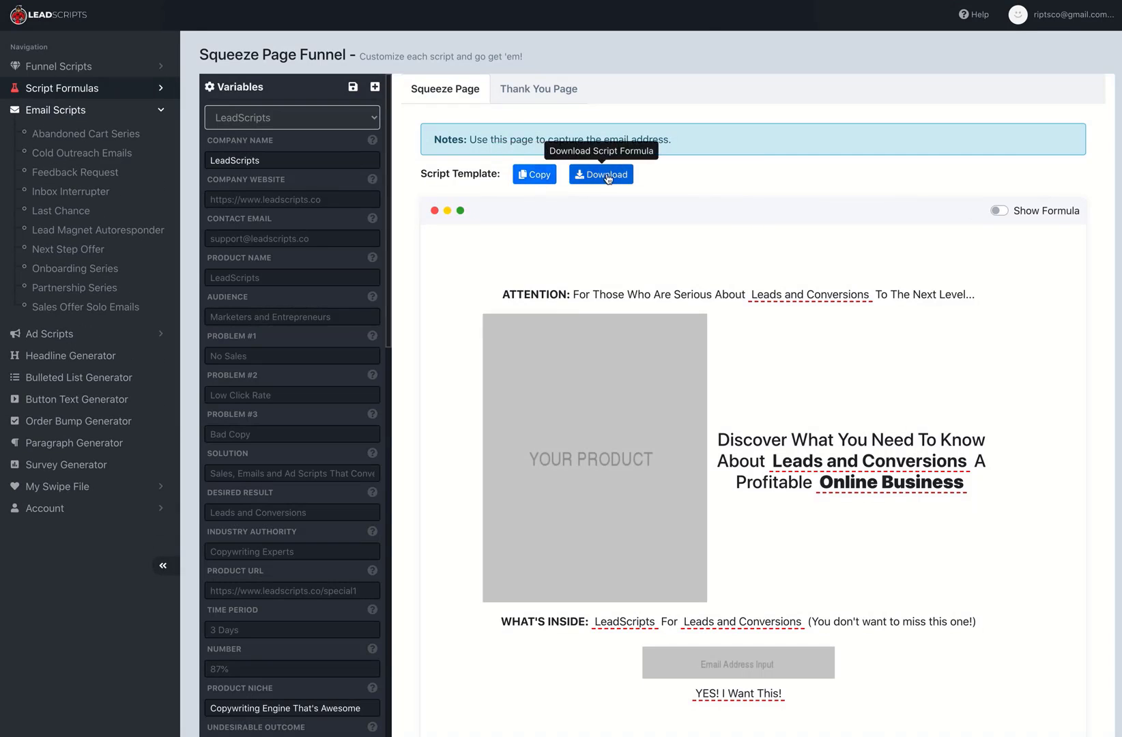
pyautogui.click(608, 176)
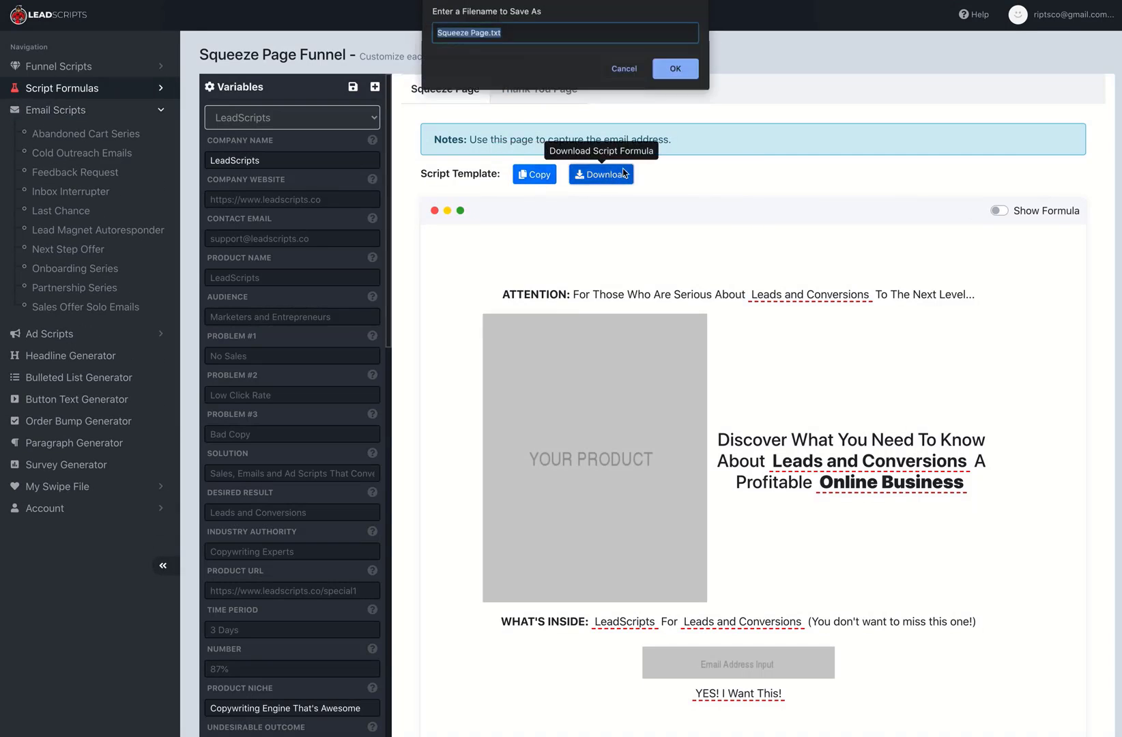
pyautogui.click(624, 68)
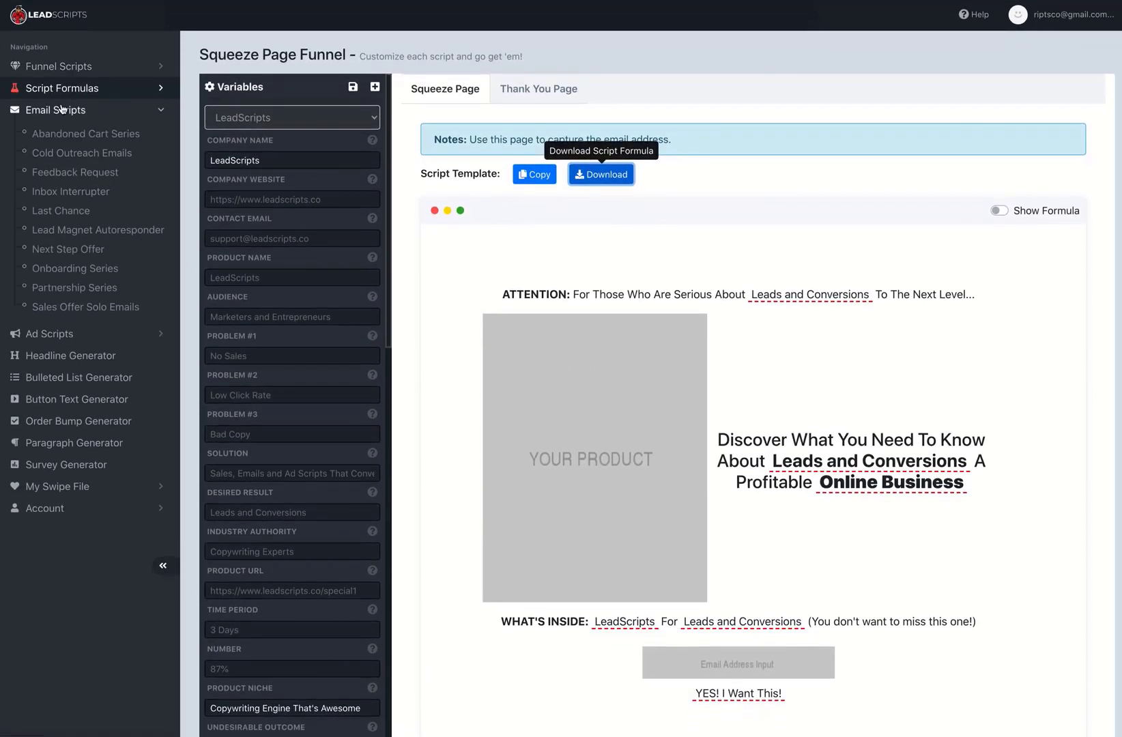
# Step: Browse the Inbox Interrupter, Lead Magnet, Next Step Offer and Partnership email series, ending on Sales Offer Solo Emails
pyautogui.click(76, 135)
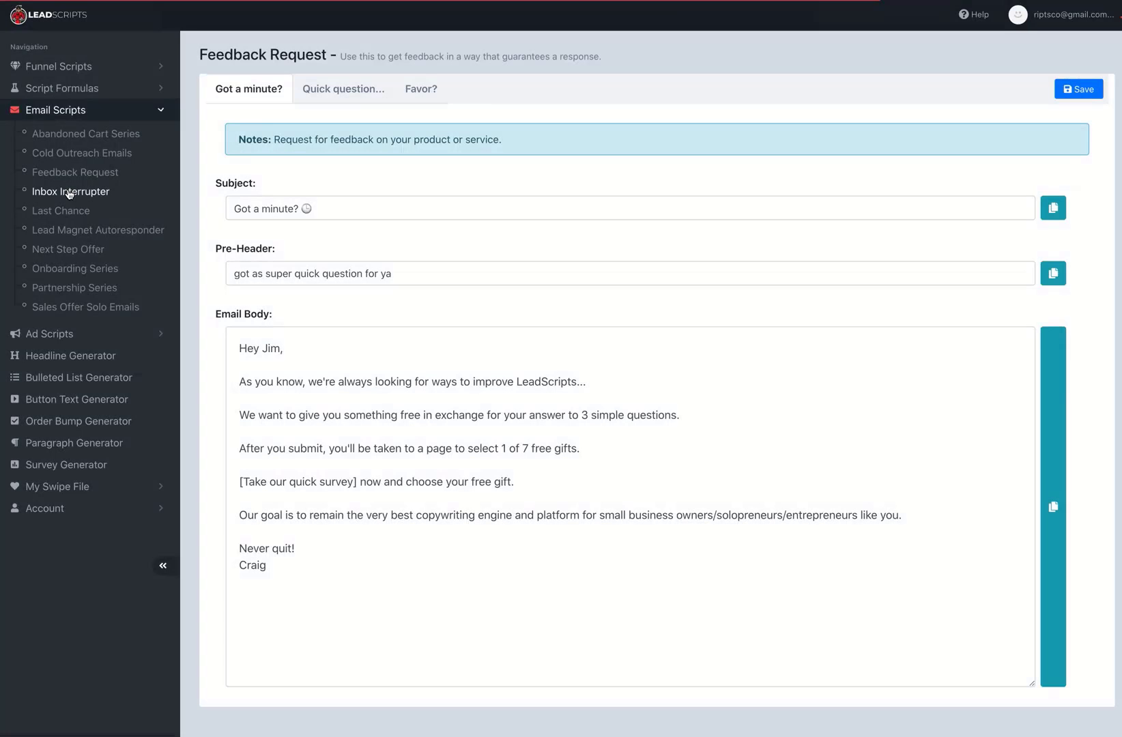
pyautogui.click(70, 192)
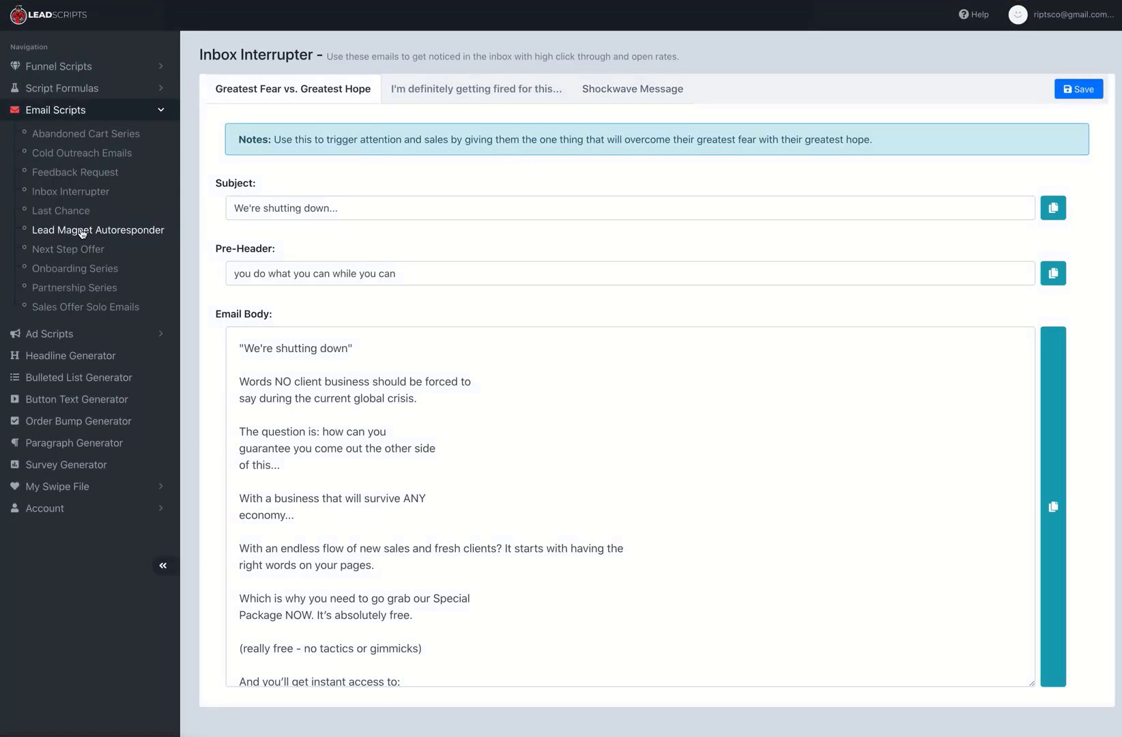
pyautogui.click(80, 231)
pyautogui.click(69, 216)
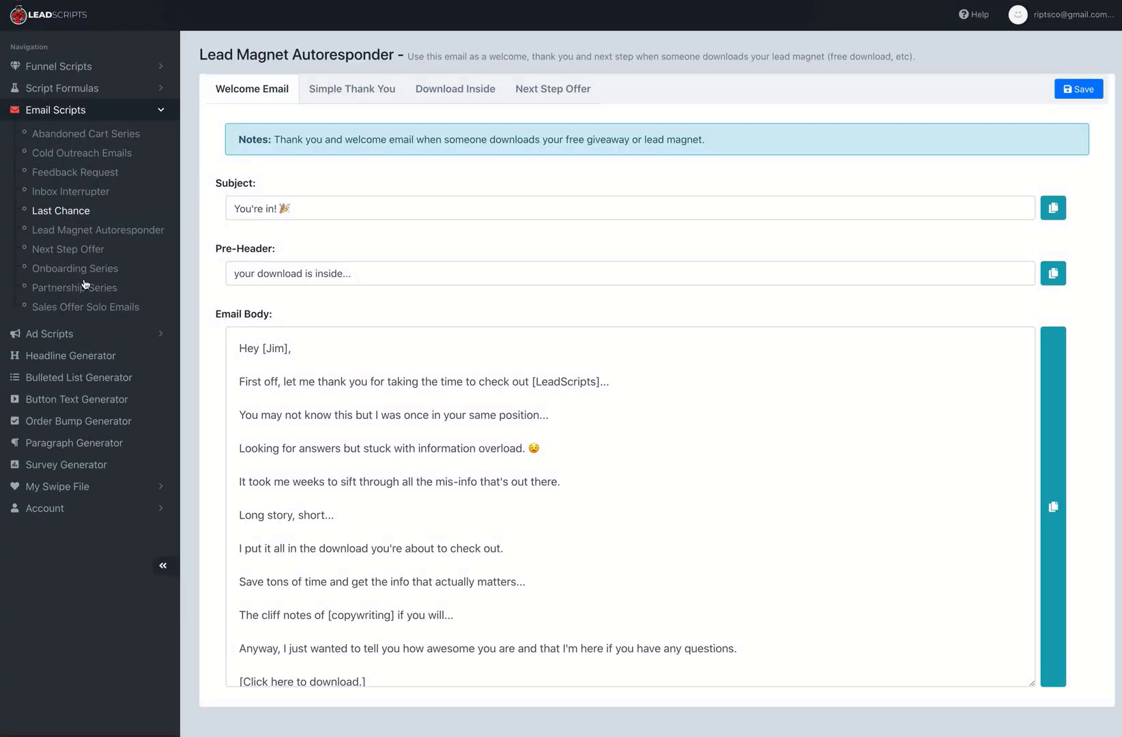
pyautogui.click(71, 251)
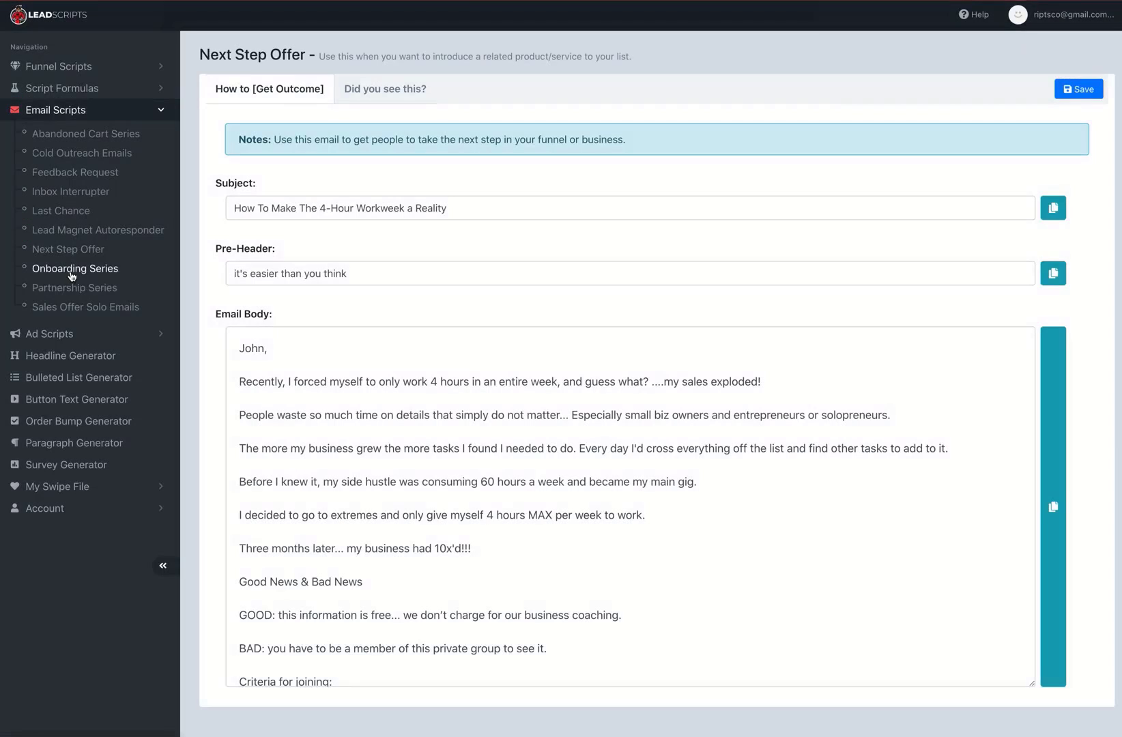
pyautogui.click(76, 289)
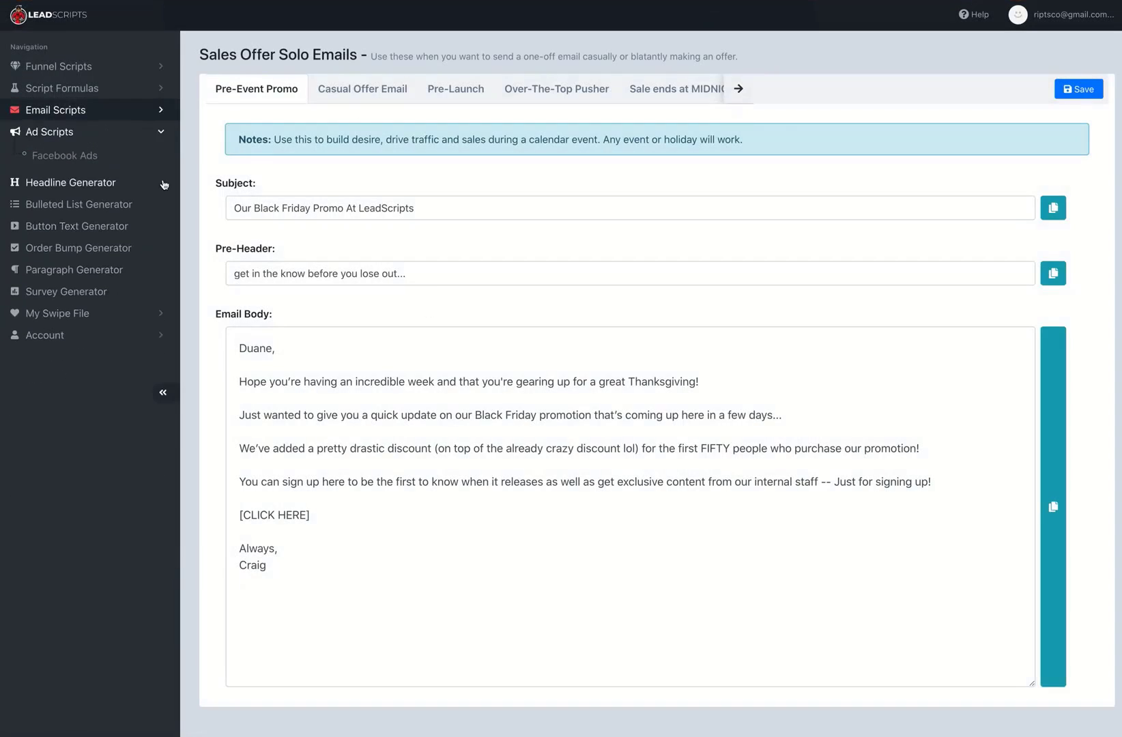
# Step: Open the Facebook Ads scripts and scroll down to the 'Picture Is Worth A Thousand Words' and 'Three Reasons' ads
pyautogui.click(66, 156)
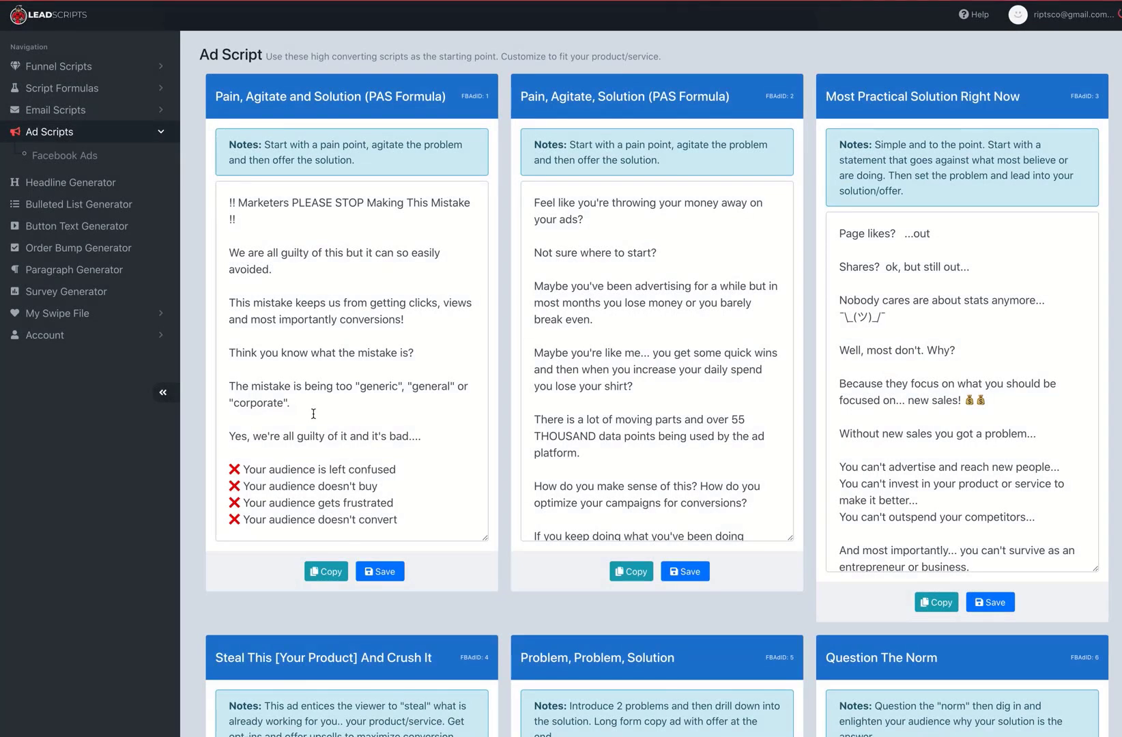
pyautogui.scroll(-10, 314, 414)
pyautogui.scroll(10, 368, 243)
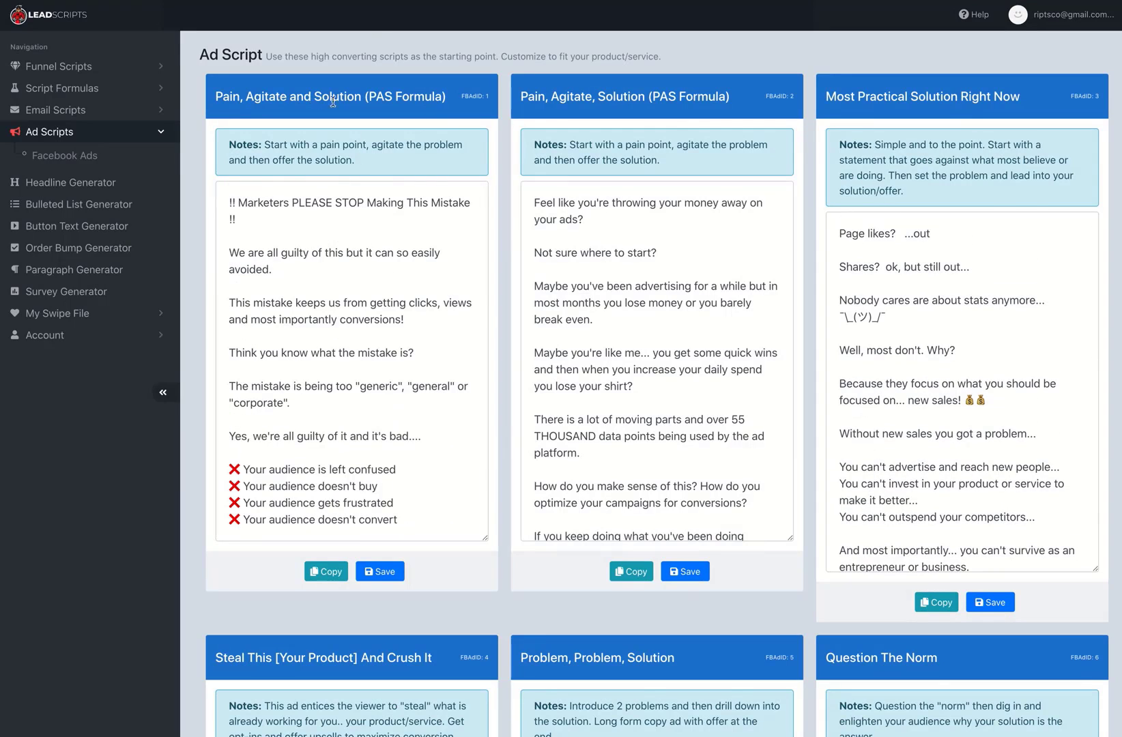
pyautogui.scroll(-10, 974, 242)
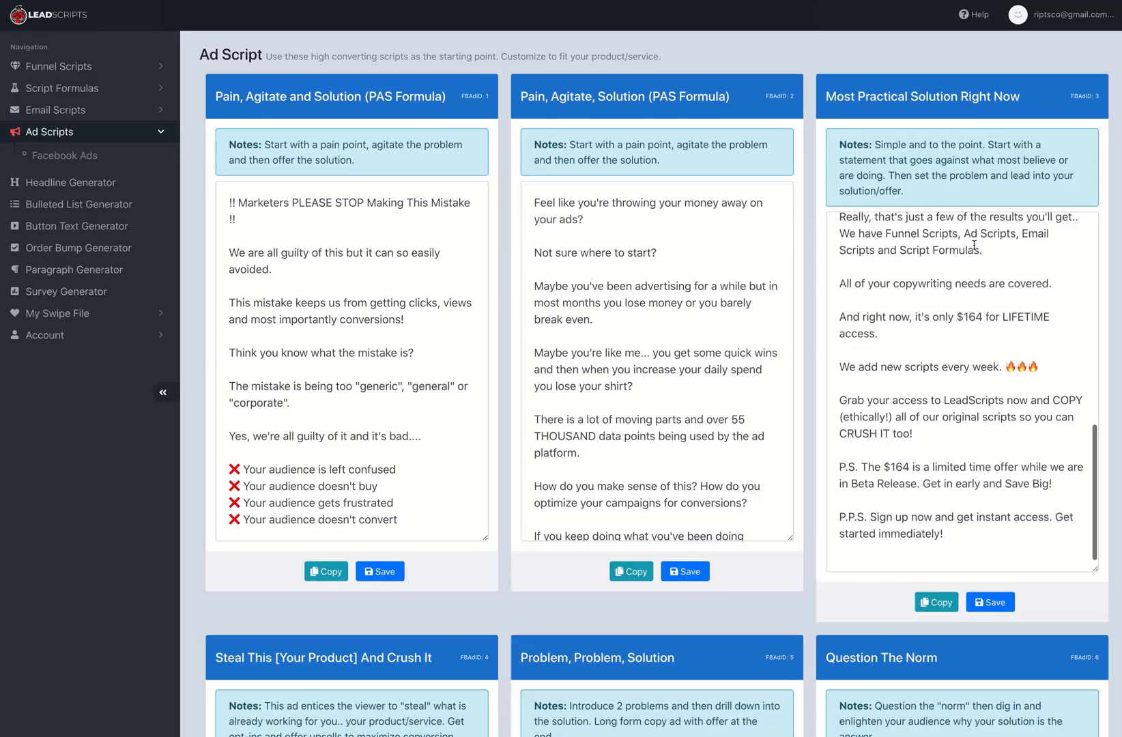
pyautogui.scroll(-2, 881, 620)
pyautogui.scroll(-10, 881, 620)
pyautogui.scroll(-5, 956, 477)
pyautogui.scroll(-5, 956, 478)
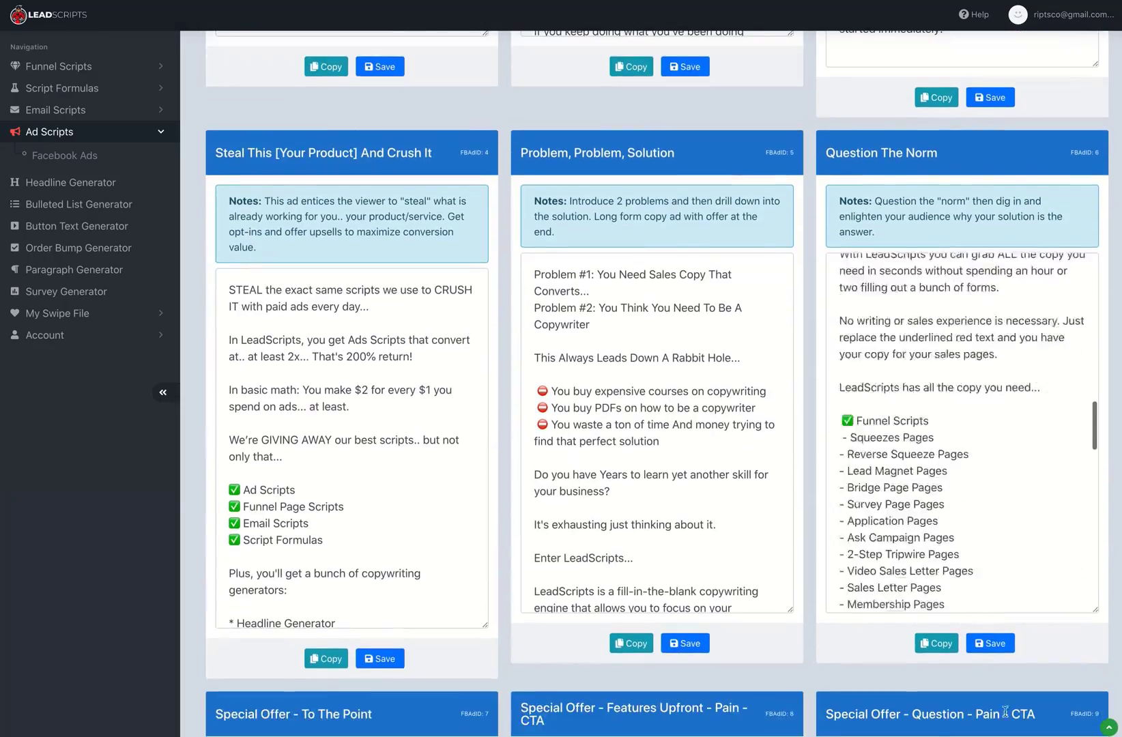
pyautogui.scroll(-10, 1014, 676)
pyautogui.scroll(-20, 990, 642)
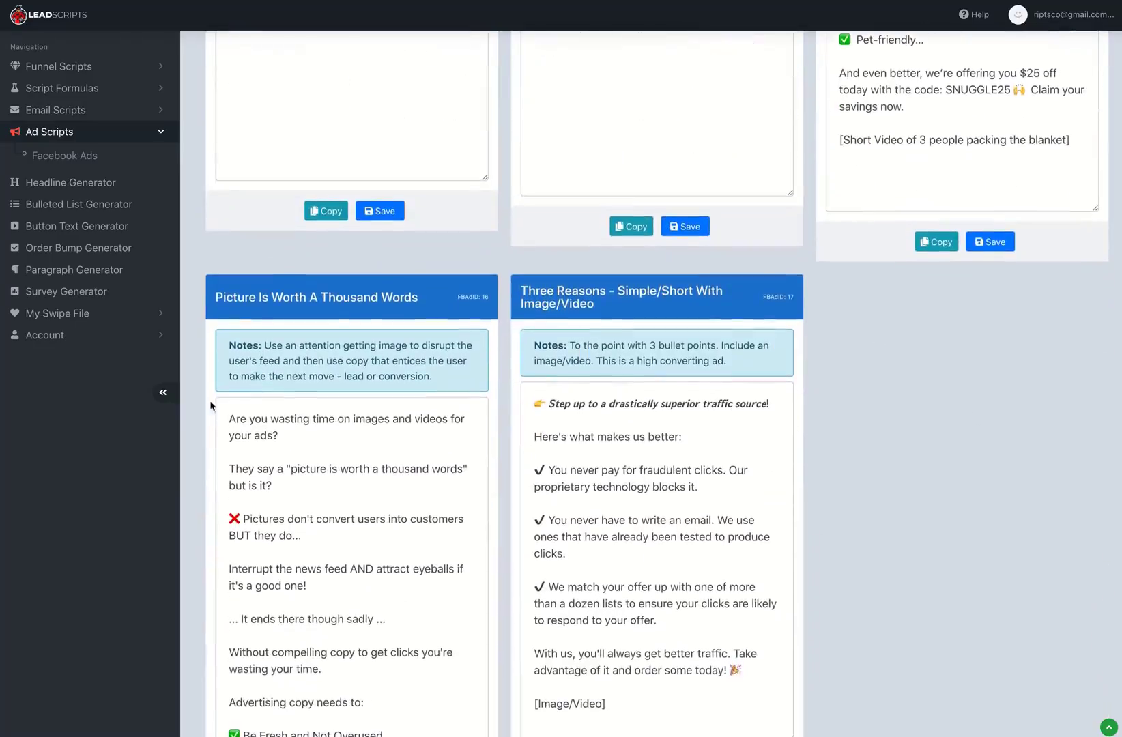
# Step: Regenerate the first headline until 'Stop Hiring Overpriced Copywriters', then copy it and save it to the swipe file
pyautogui.click(68, 183)
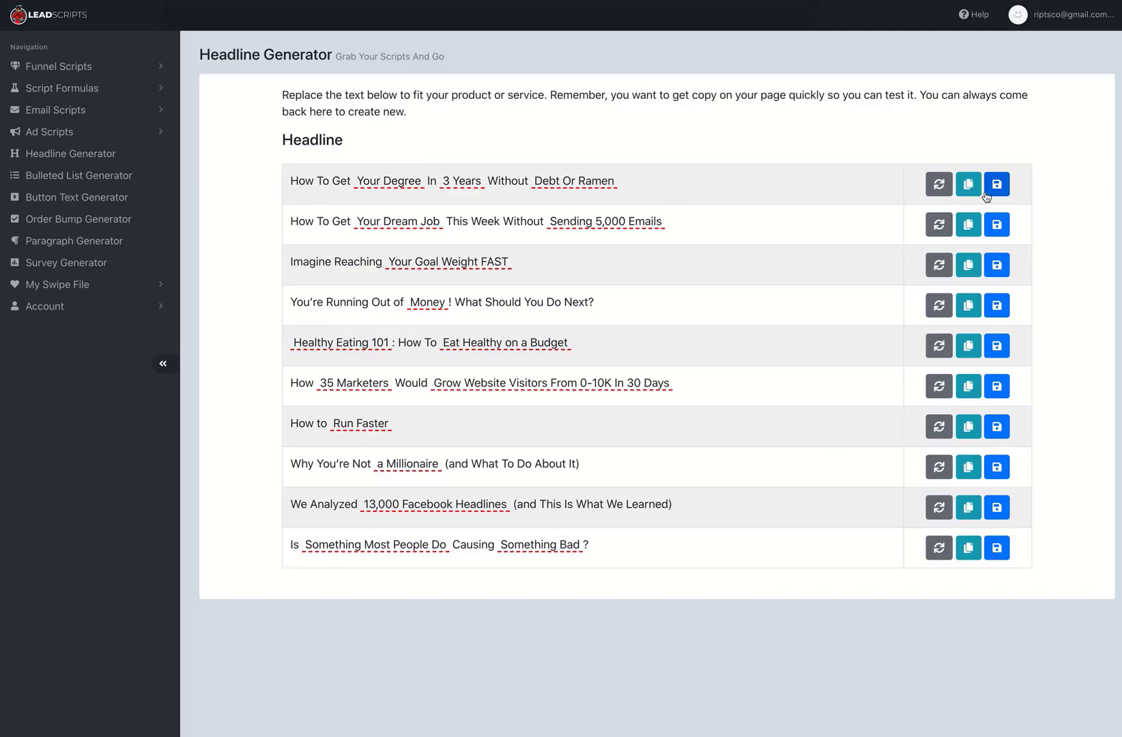
pyautogui.click(930, 194)
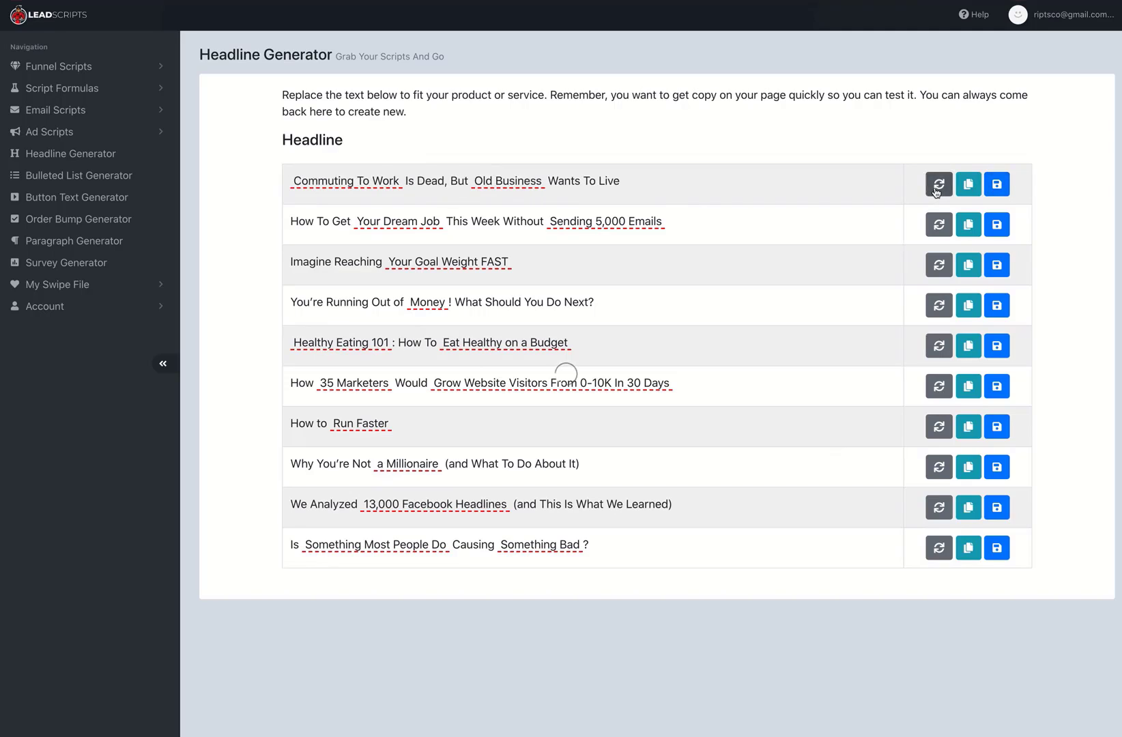
pyautogui.click(931, 190)
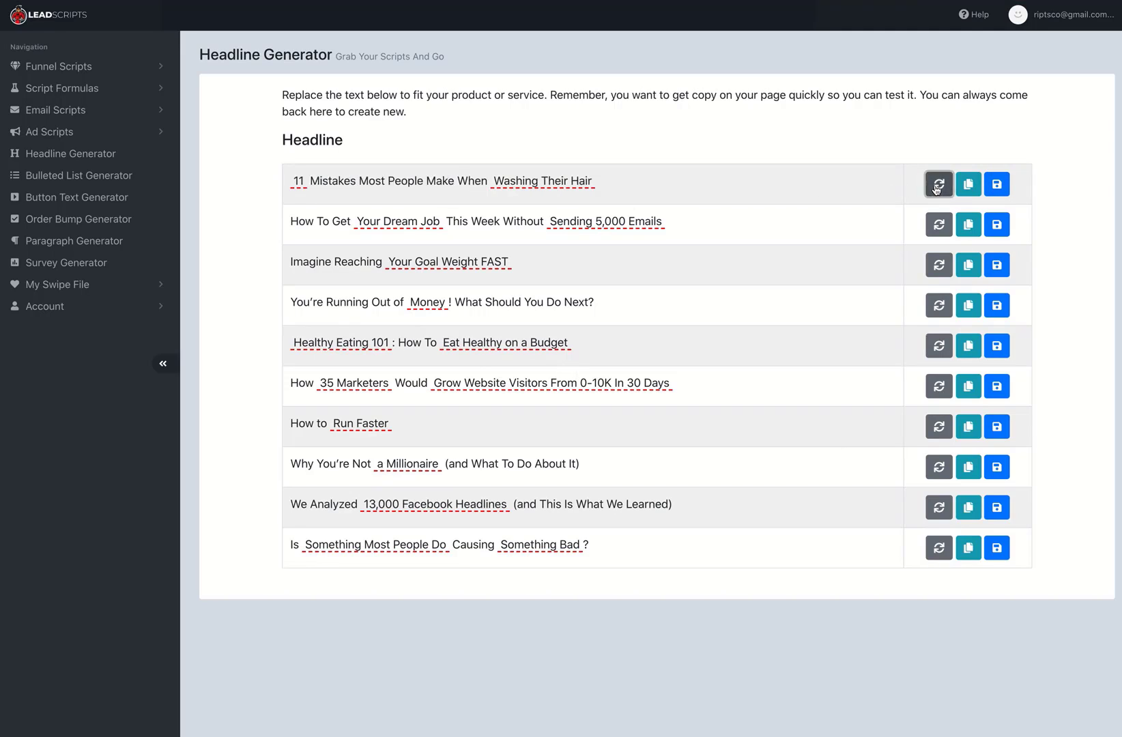
pyautogui.click(935, 185)
pyautogui.click(968, 184)
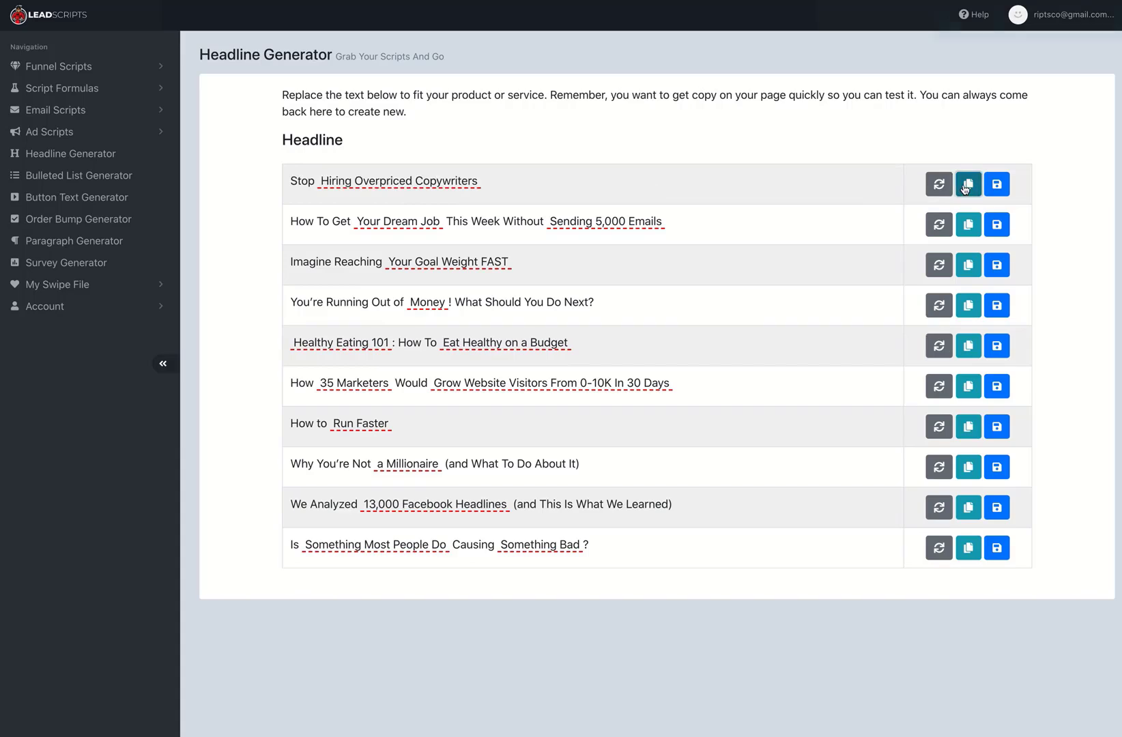
pyautogui.click(997, 187)
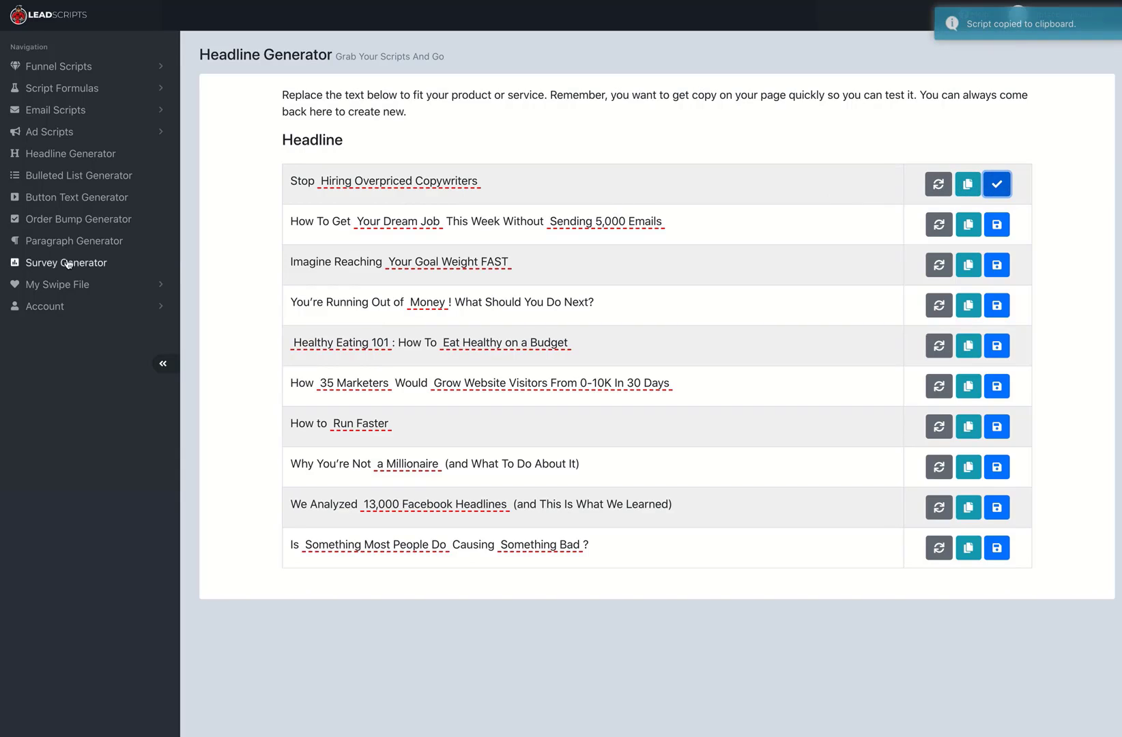
pyautogui.click(60, 285)
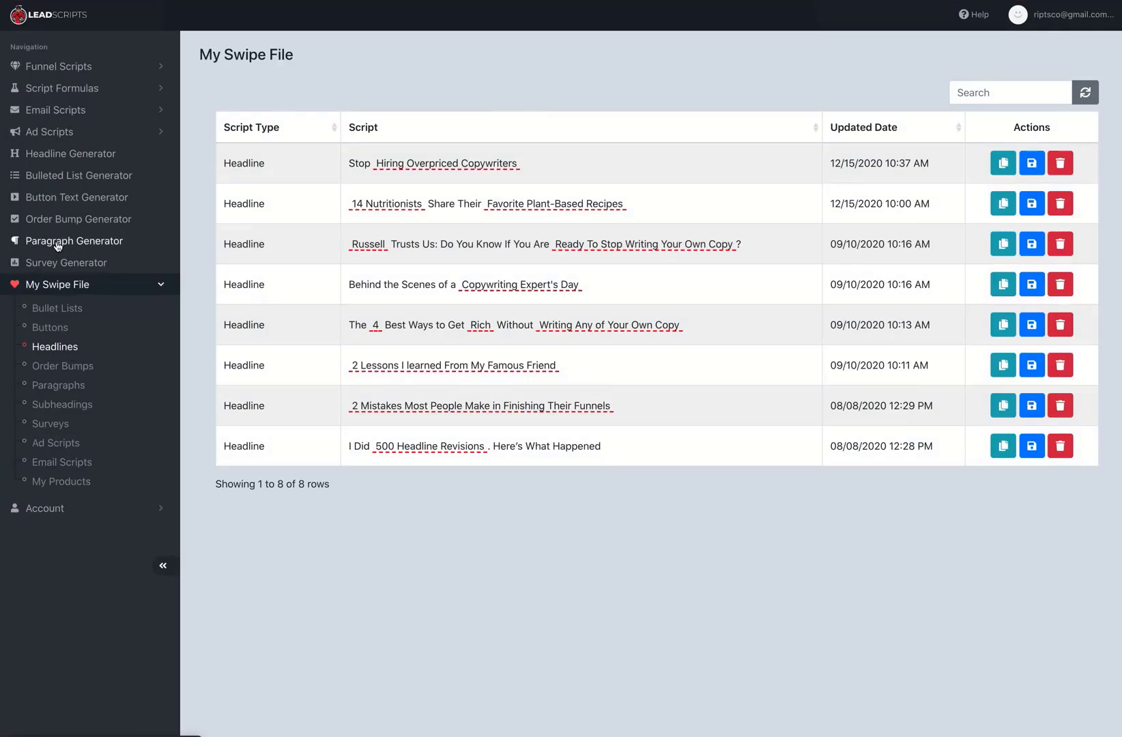
# Step: Go back to the Funnel Scripts main dashboard
pyautogui.click(67, 74)
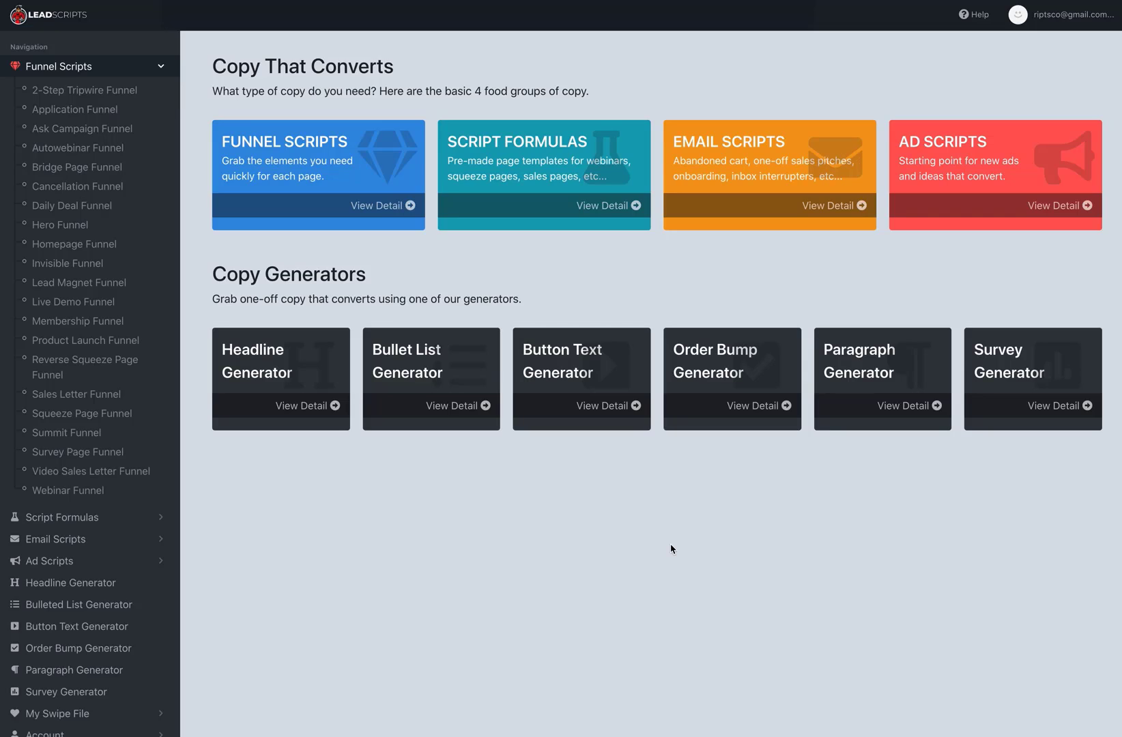
# Step: View the Sales Pages Launch Page and its variables, headline 'Grow Your Business With Copywriting Engine That's Awesome'
pyautogui.click(153, 518)
pyautogui.click(82, 112)
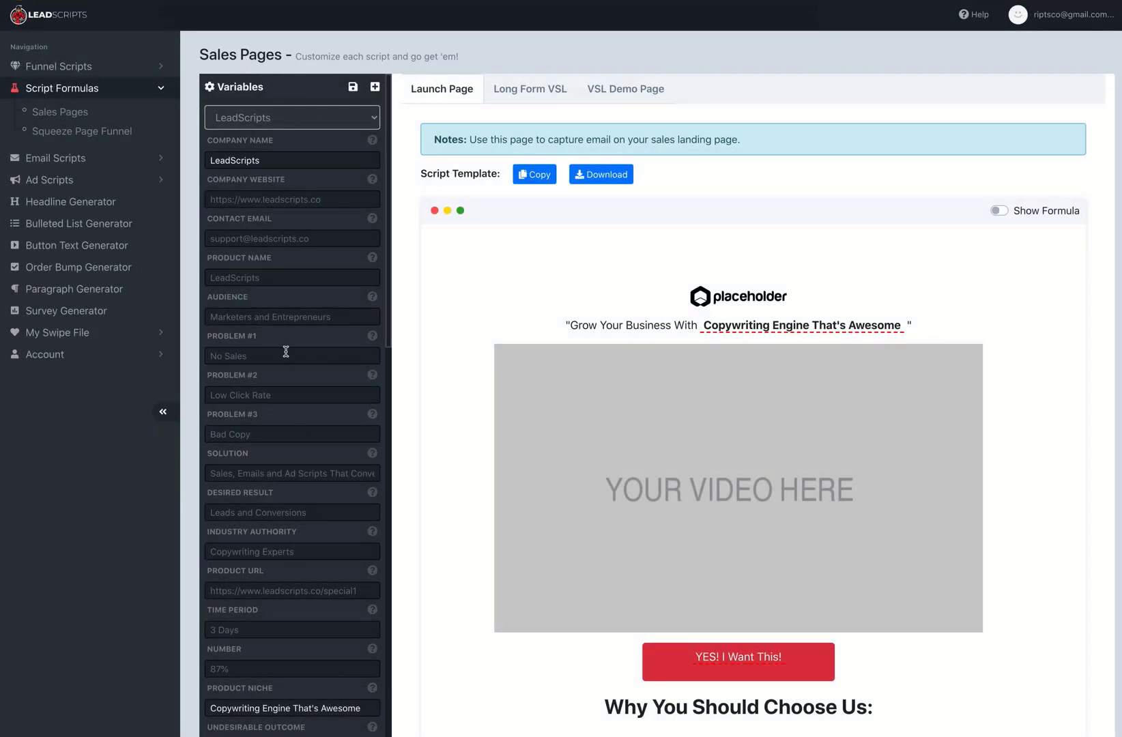
pyautogui.scroll(-6, 286, 351)
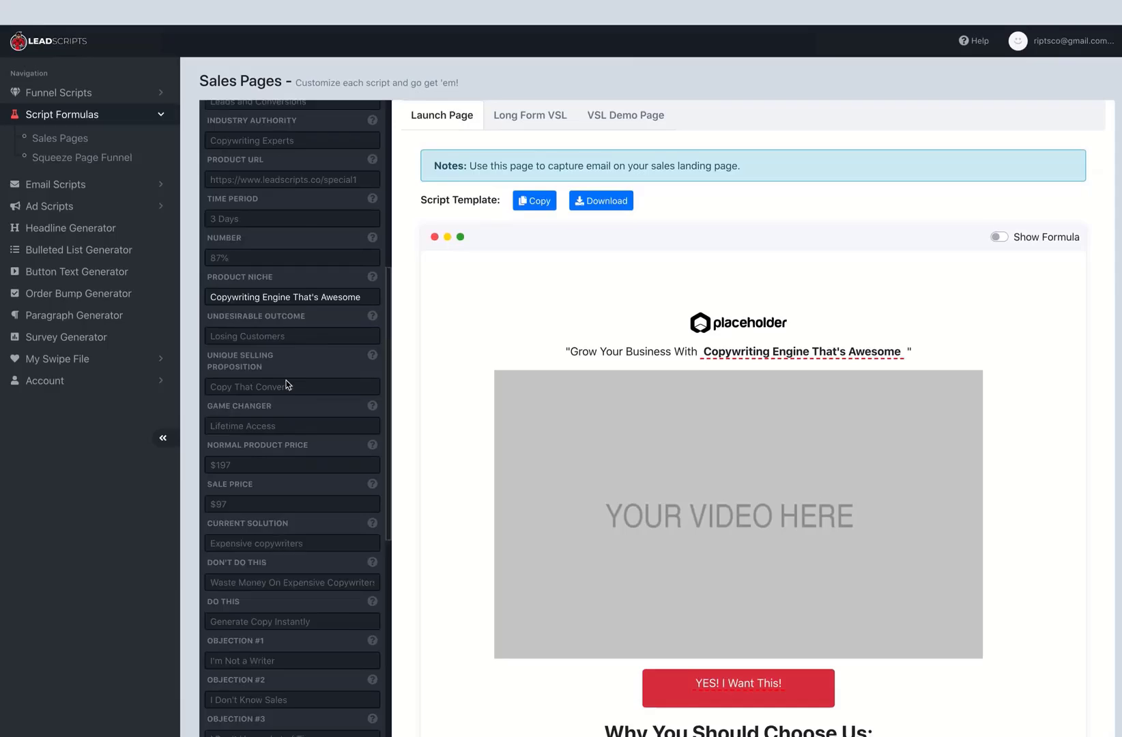
pyautogui.scroll(6, 286, 381)
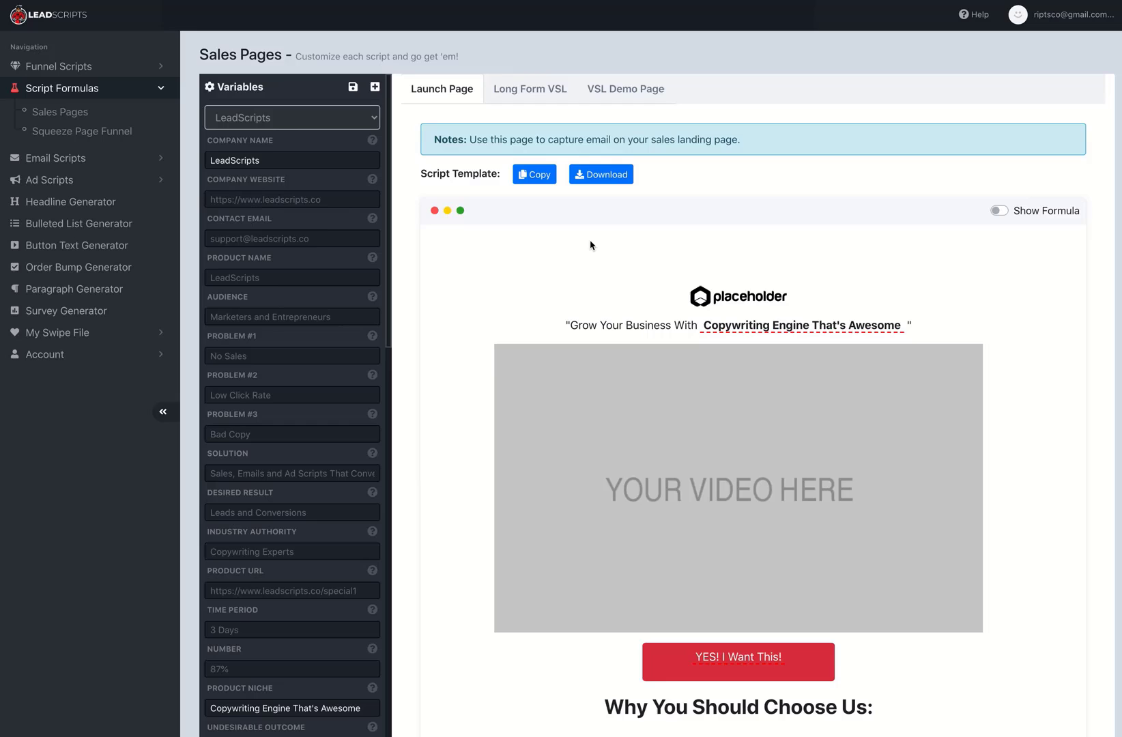
pyautogui.click(68, 86)
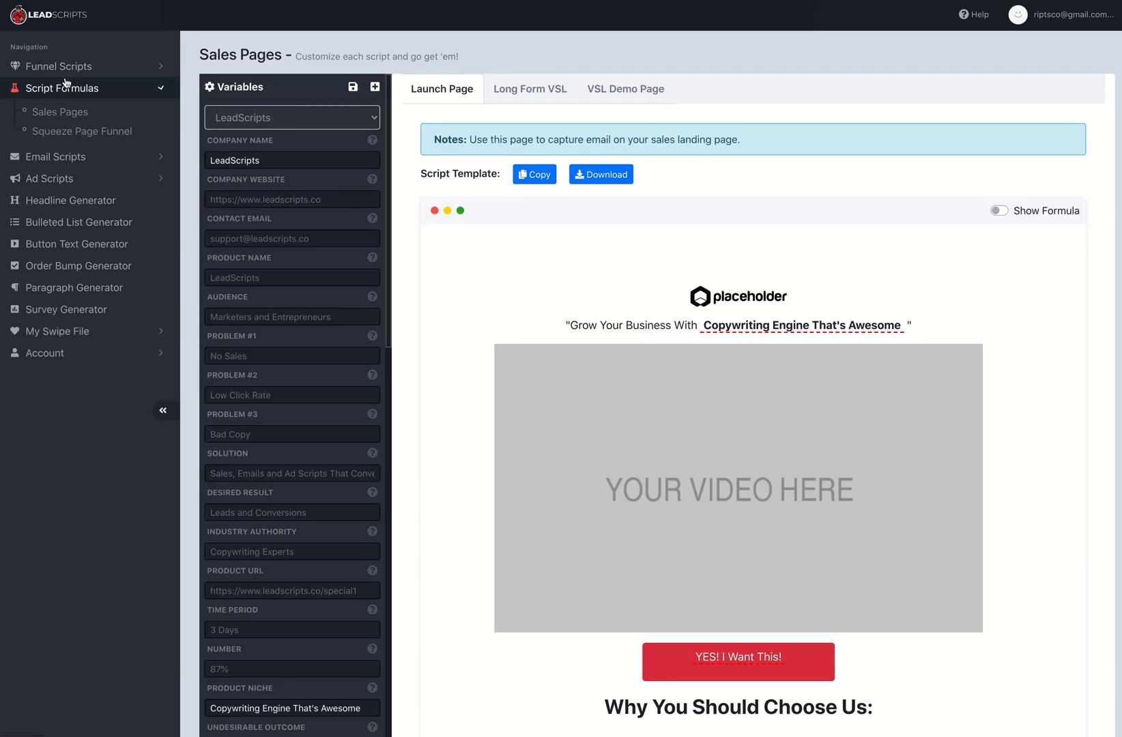
# Step: Generate Cancellation Funnel scripts for the Survey Page and copy one to the clipboard
pyautogui.click(68, 71)
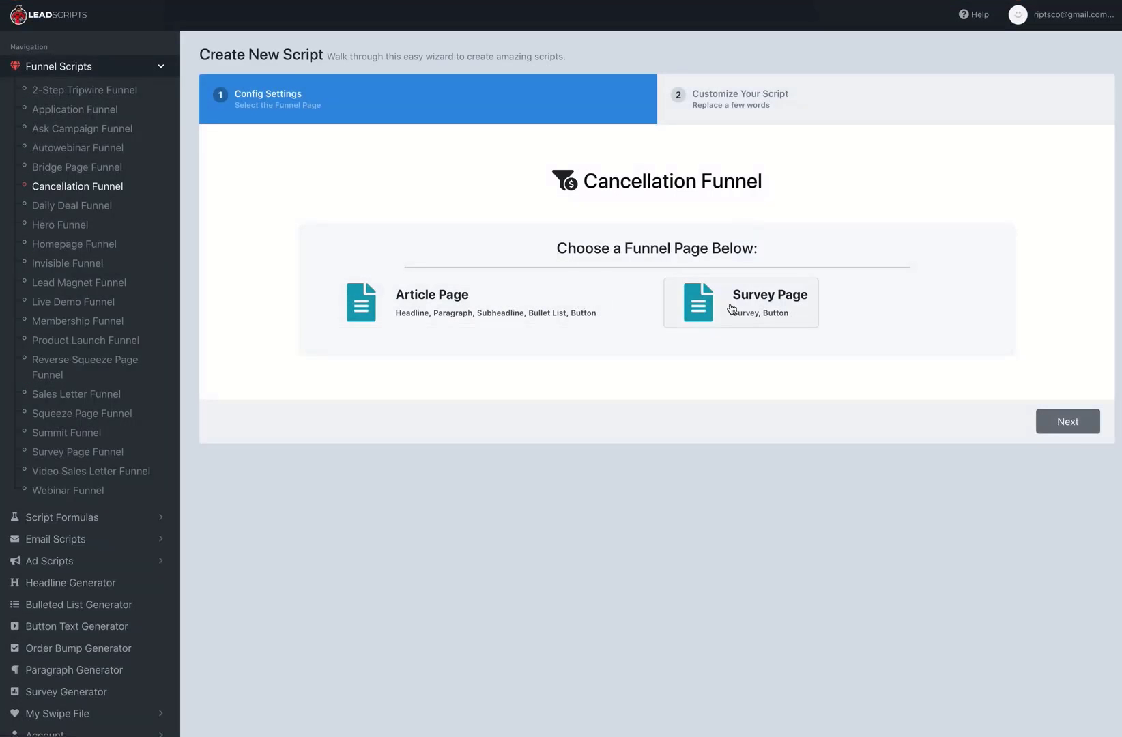
pyautogui.click(732, 309)
pyautogui.click(1069, 422)
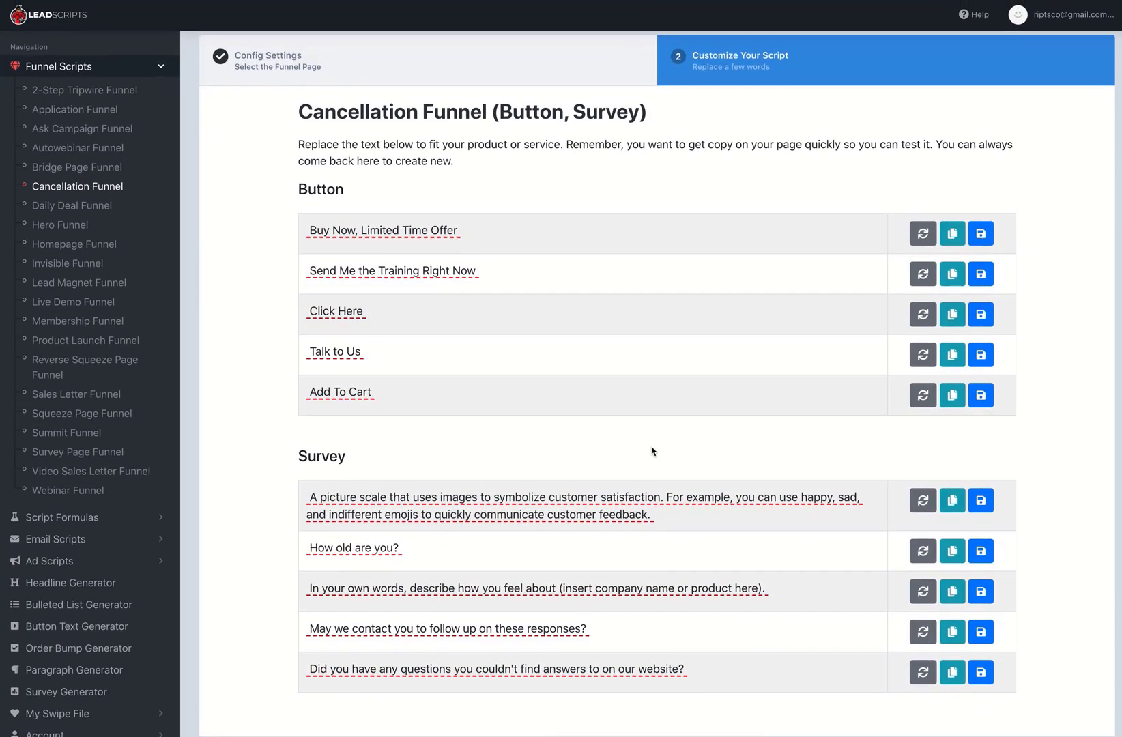
pyautogui.scroll(1, 652, 450)
pyautogui.click(952, 539)
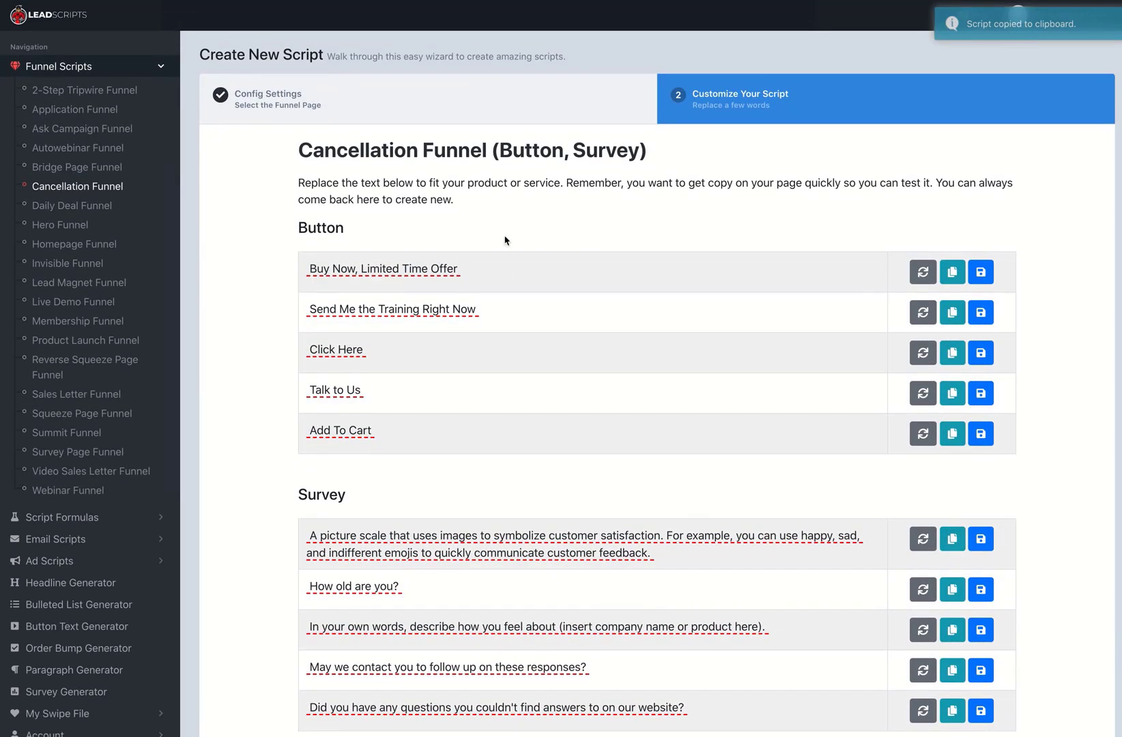